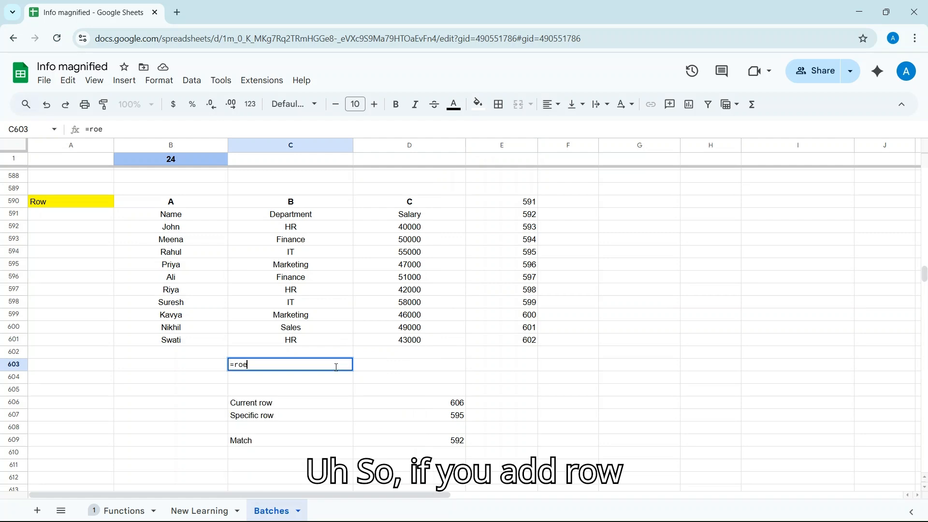
Complete the formula =ROW() in cell C603 to return the current row number.
click(327, 394)
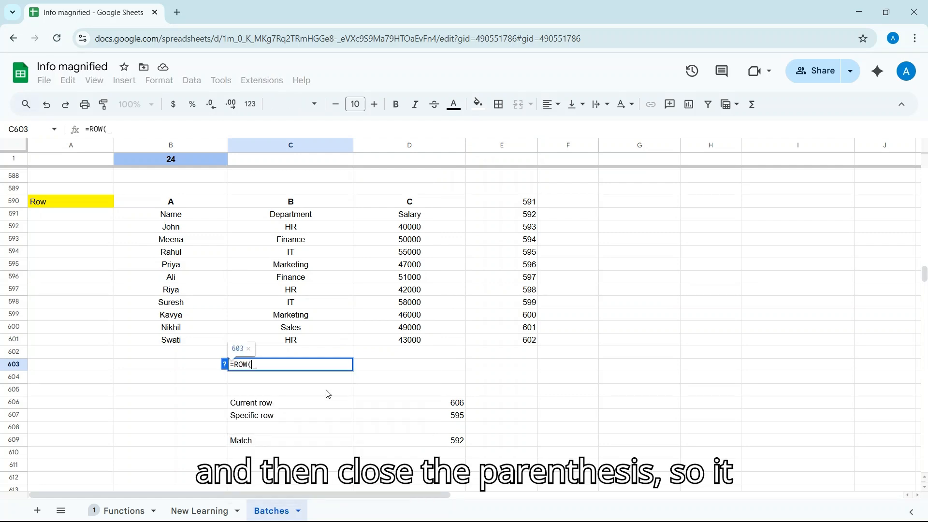
text())
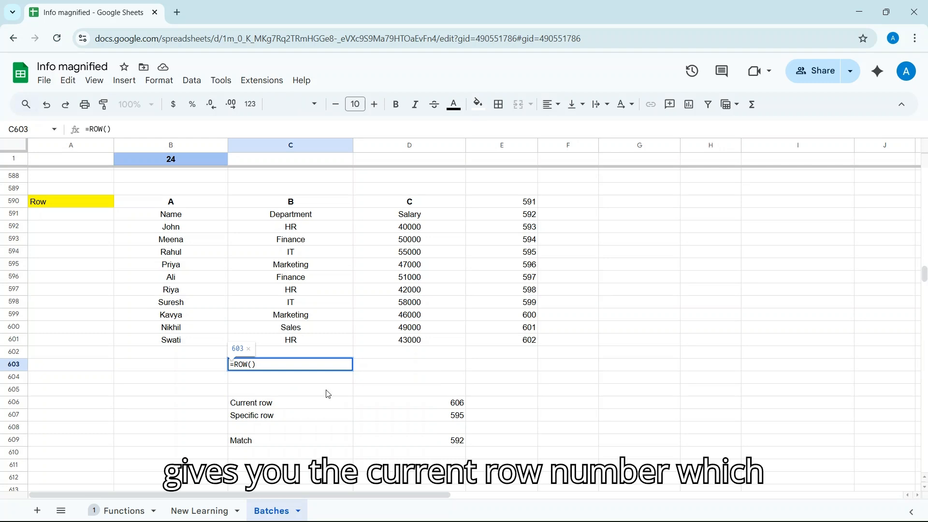
key(Return)
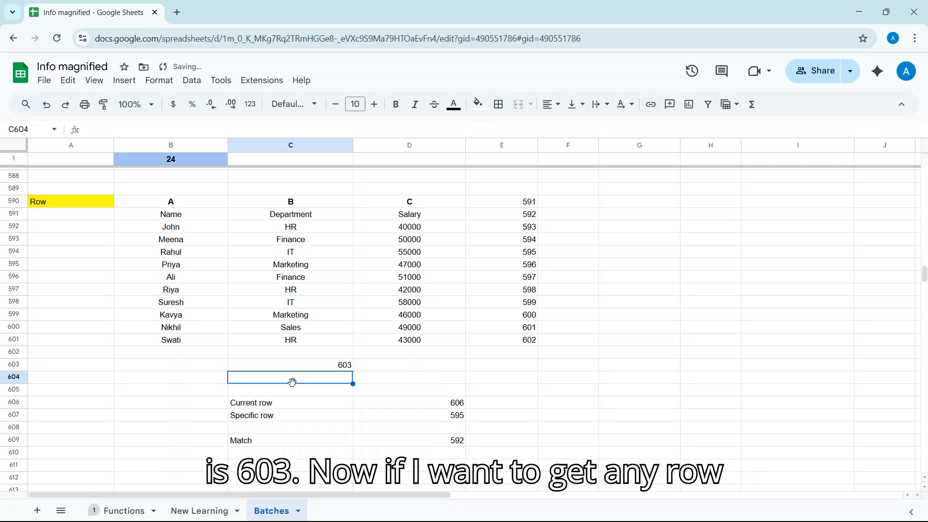
Enter =ROW(C591) in cell D603 to return the row number of the Department header cell.
click(390, 367)
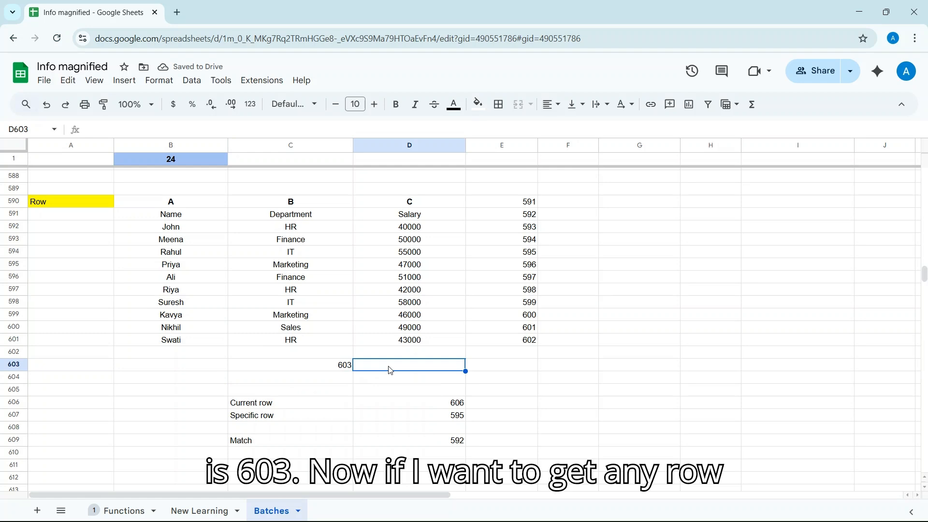
text(=row)
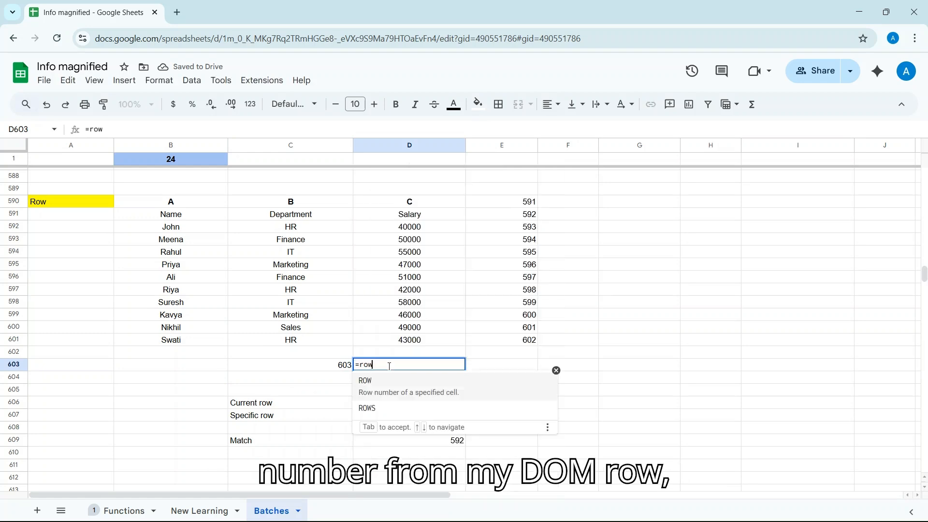
click(391, 386)
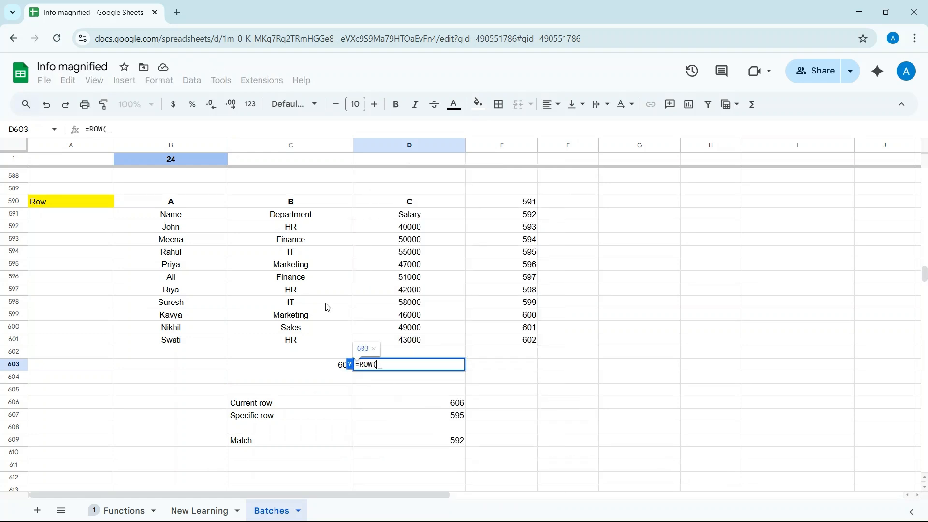
click(303, 219)
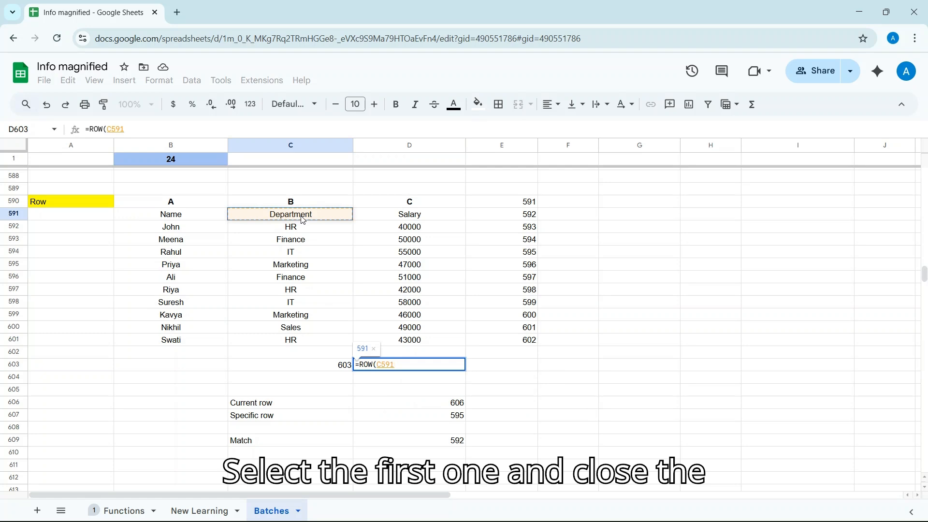
text())
key(Return)
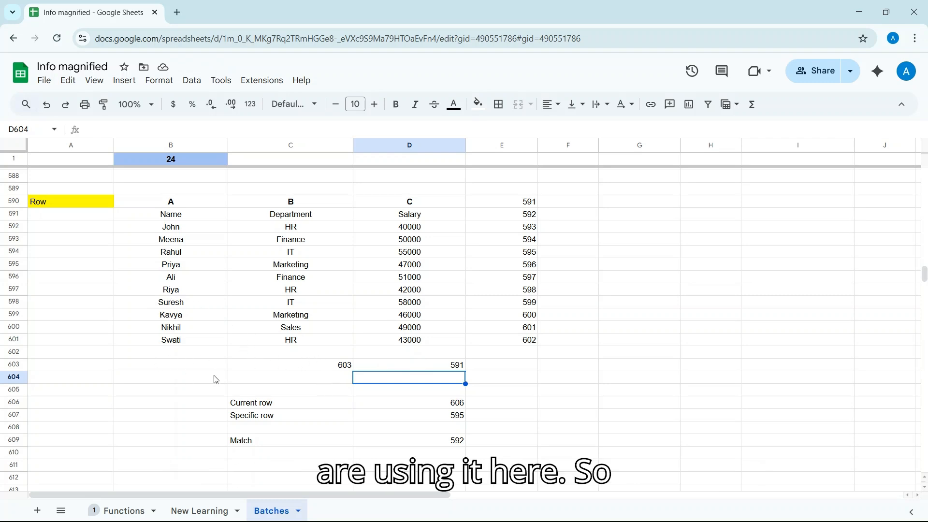
click(288, 369)
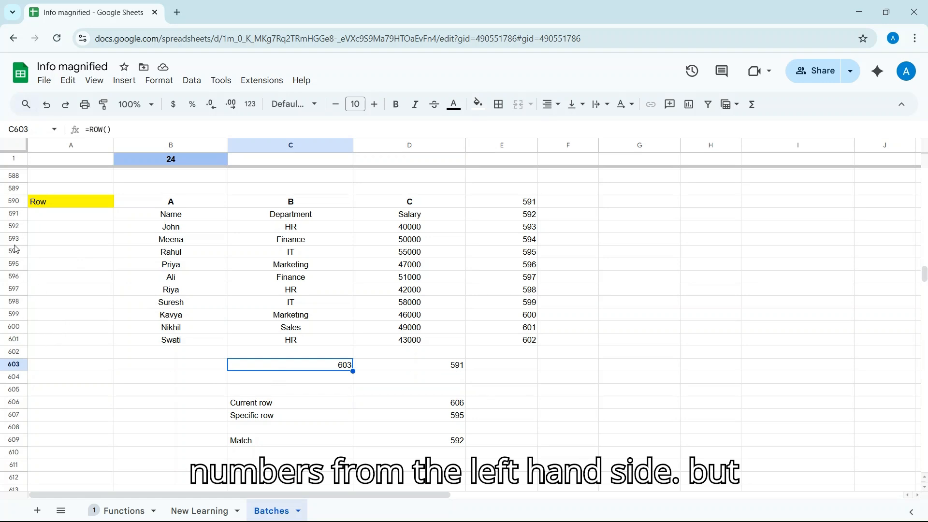
Begin a MATCH formula in cell G591 with C591 as the search key and C591:C601 as the range.
scroll(357, 340, right, 1)
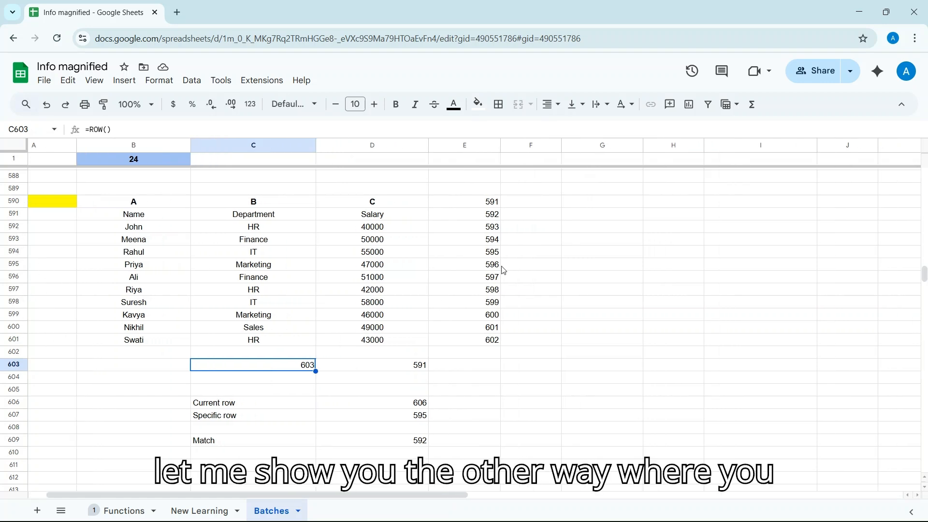
click(573, 219)
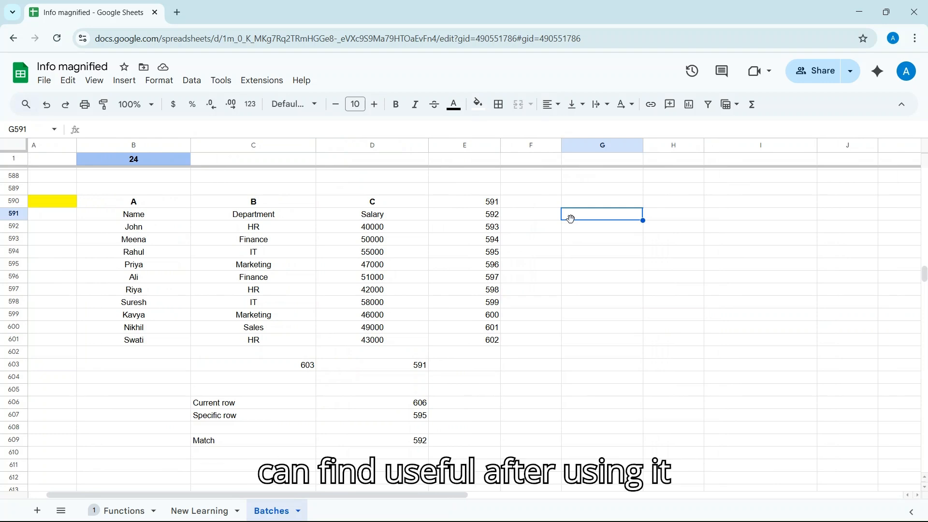
text(=ma)
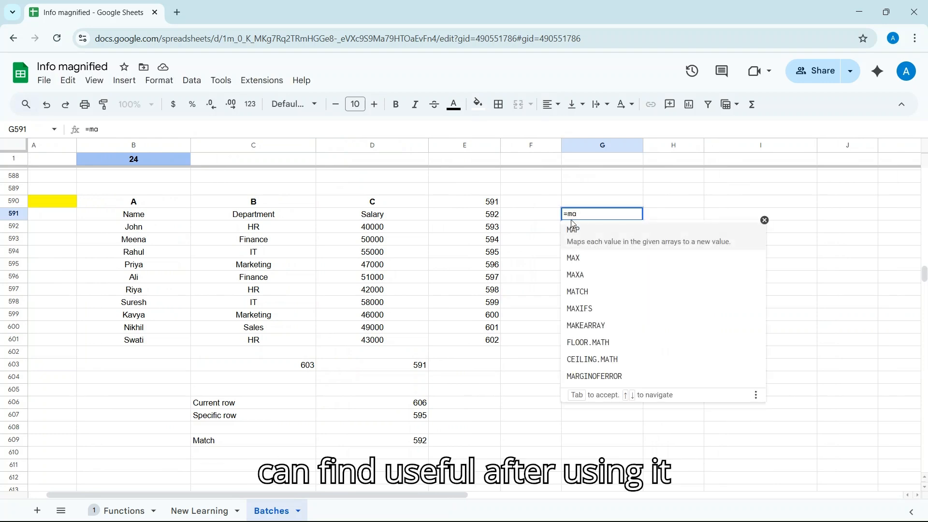
text(tch)
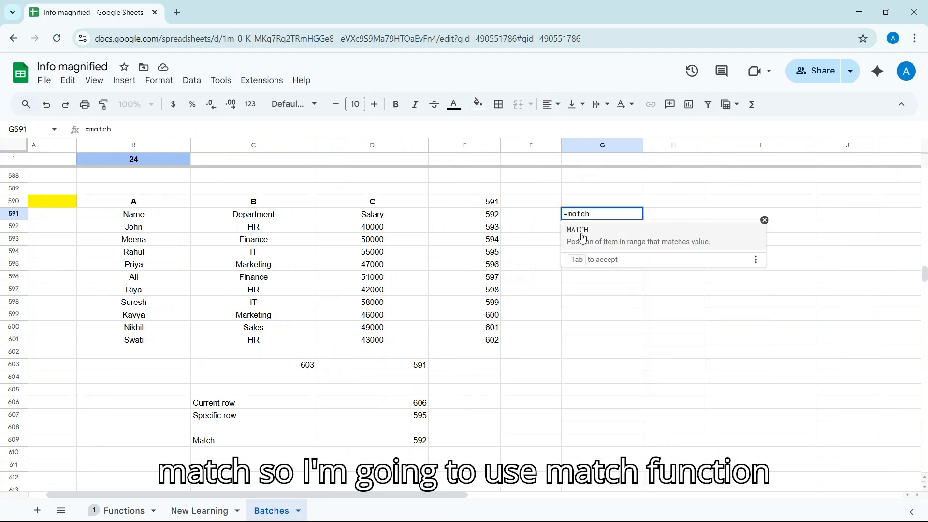
key(Tab)
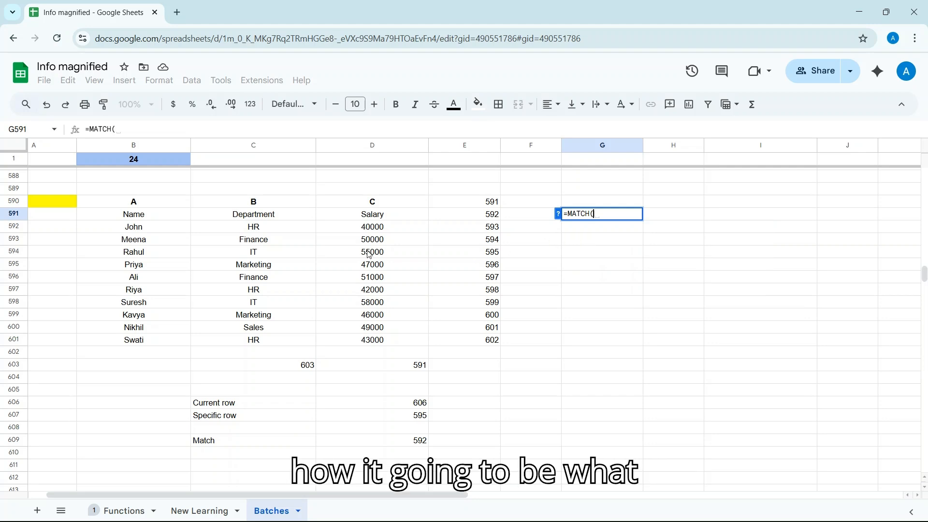
click(274, 222)
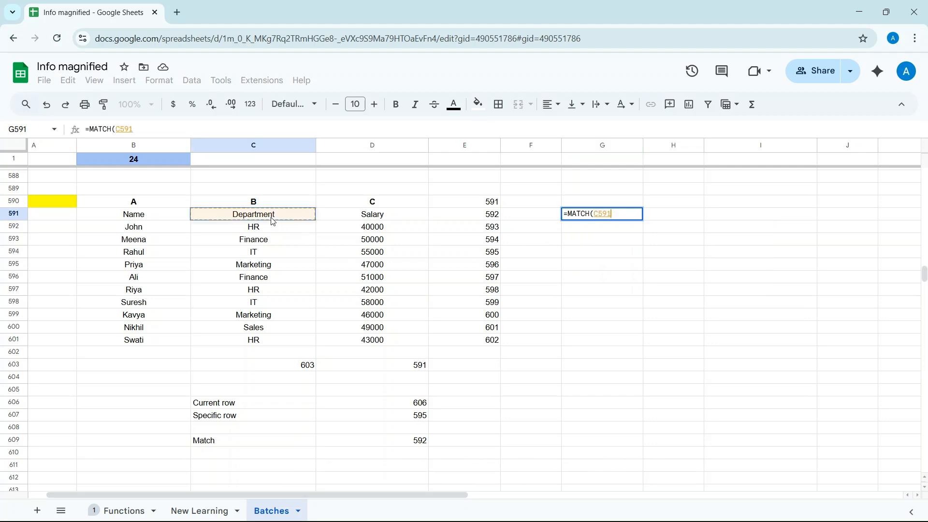
text(,)
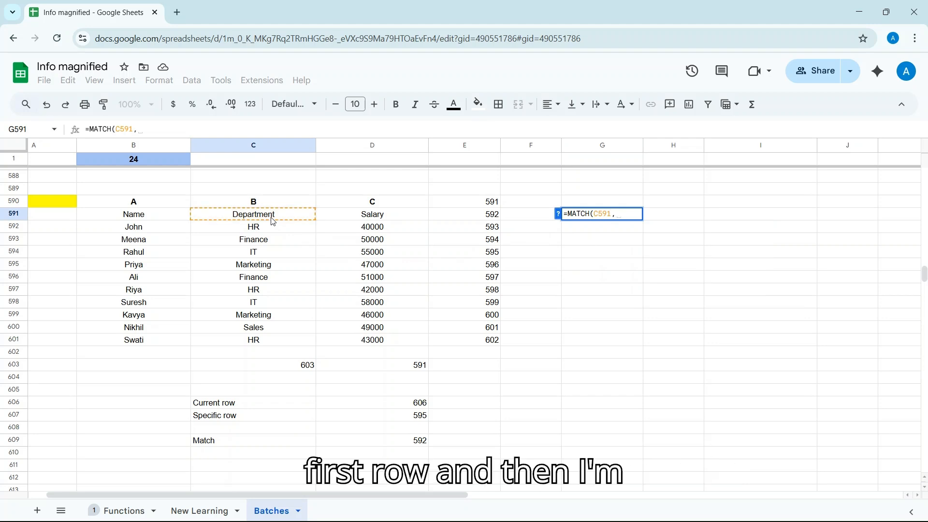
drag(273, 222, 276, 345)
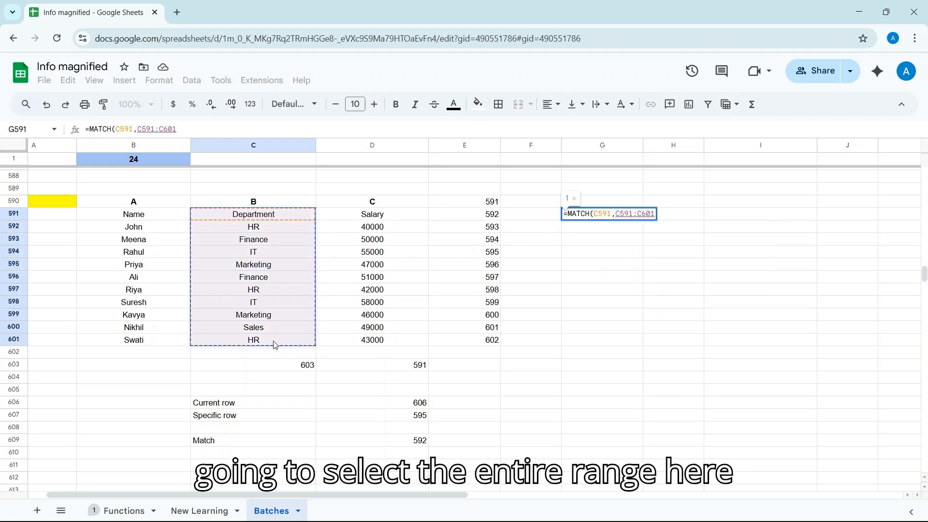
text(,)
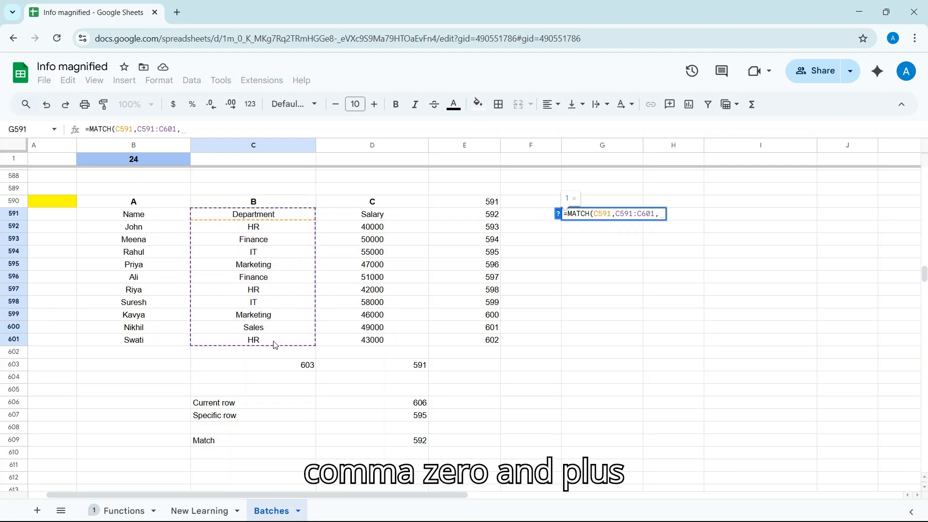
Finish the G591 formula with match type 0 and add +ROW(C591)-1 after the MATCH function.
text(0)+row)
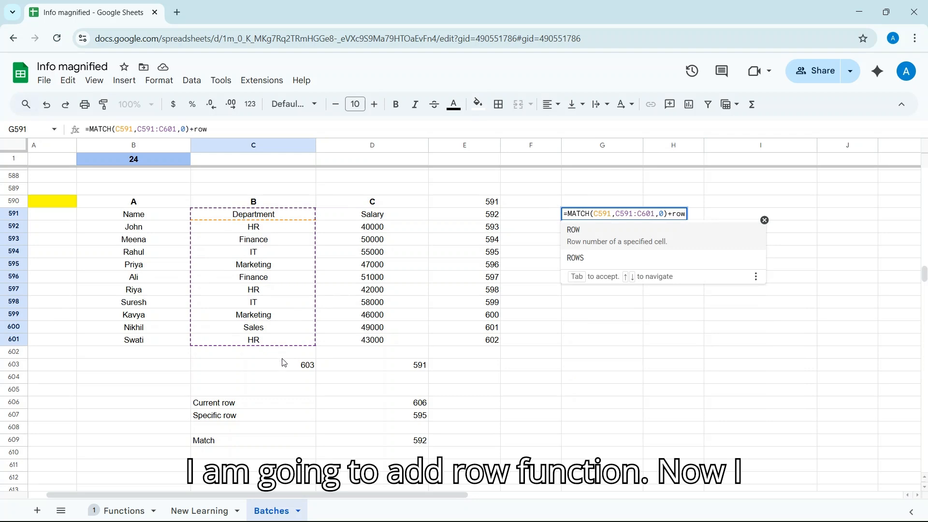
click(615, 235)
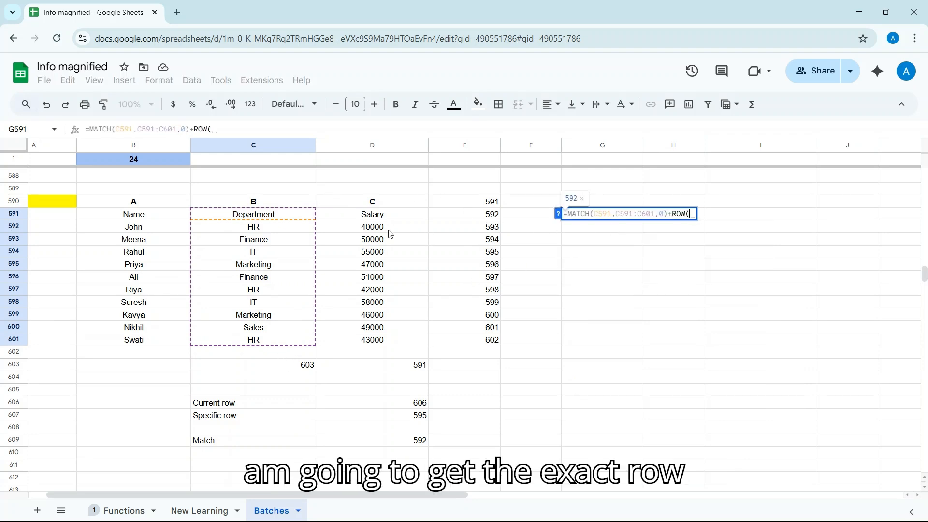
click(243, 216)
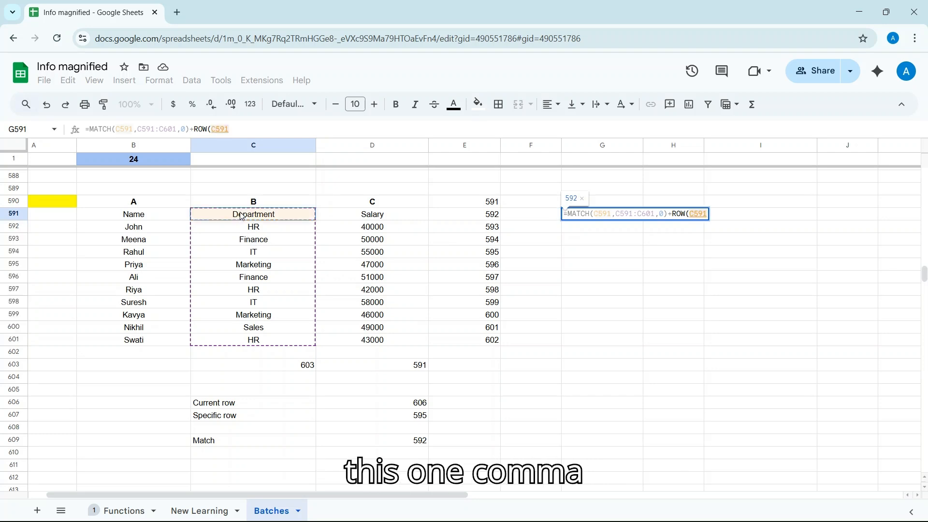
text()-1)
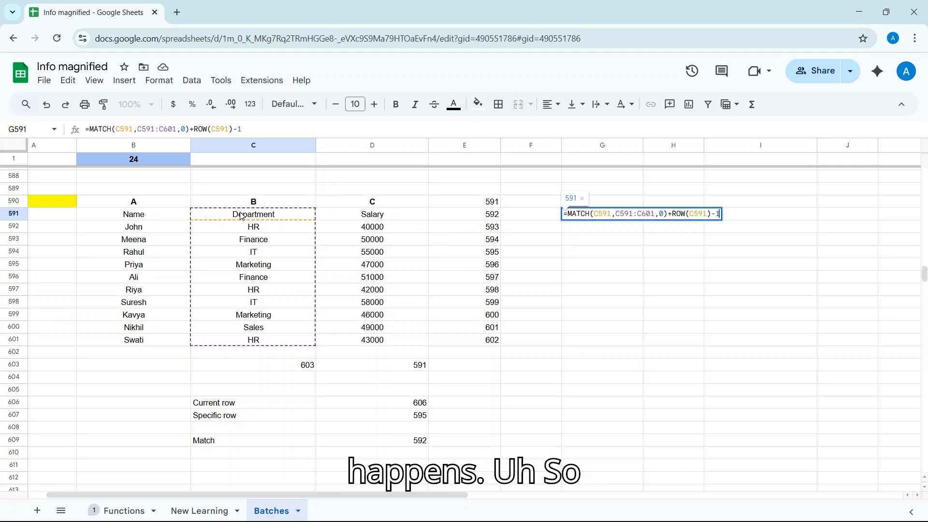
key(Return)
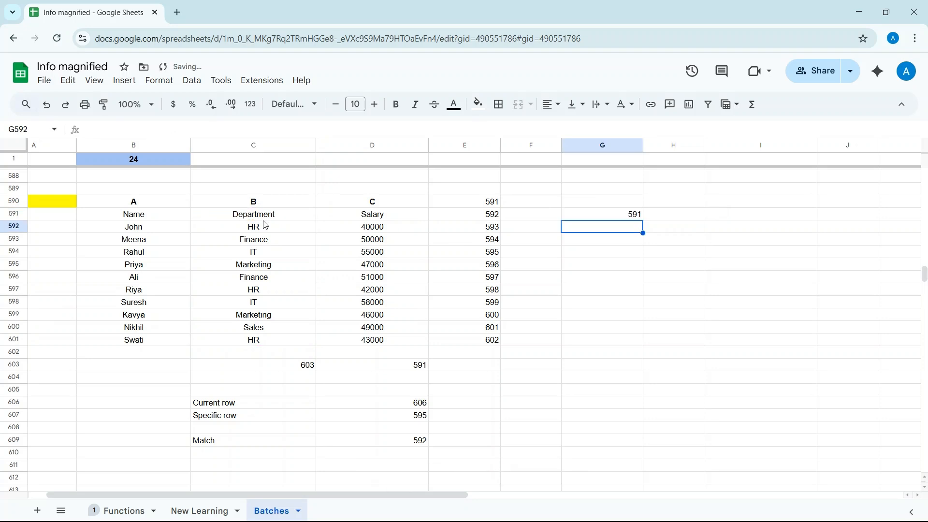
Fill the MATCH and ROW formula from G591 down through G599.
click(612, 216)
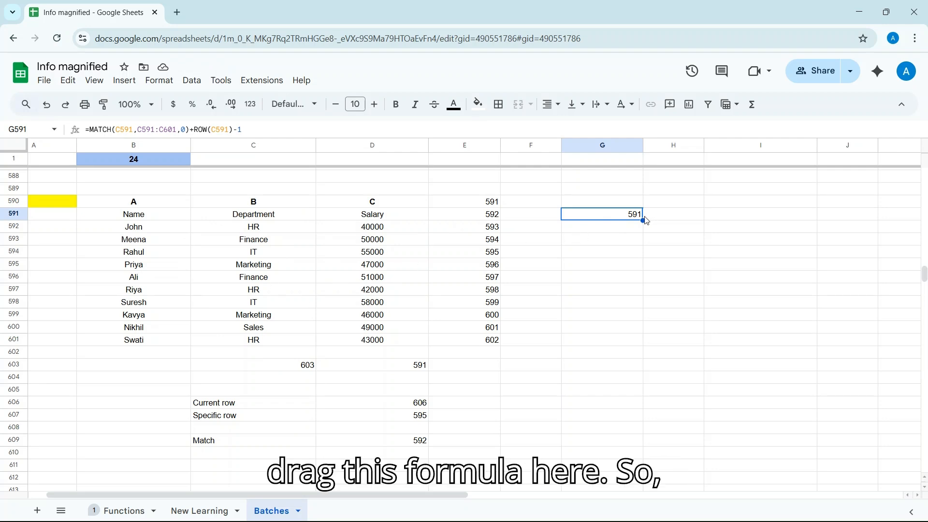
drag(643, 221, 644, 314)
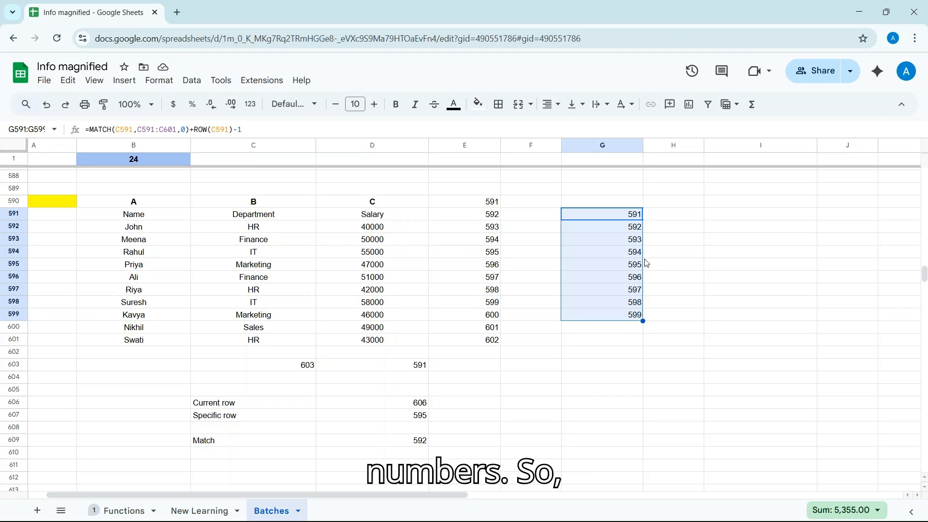
click(666, 254)
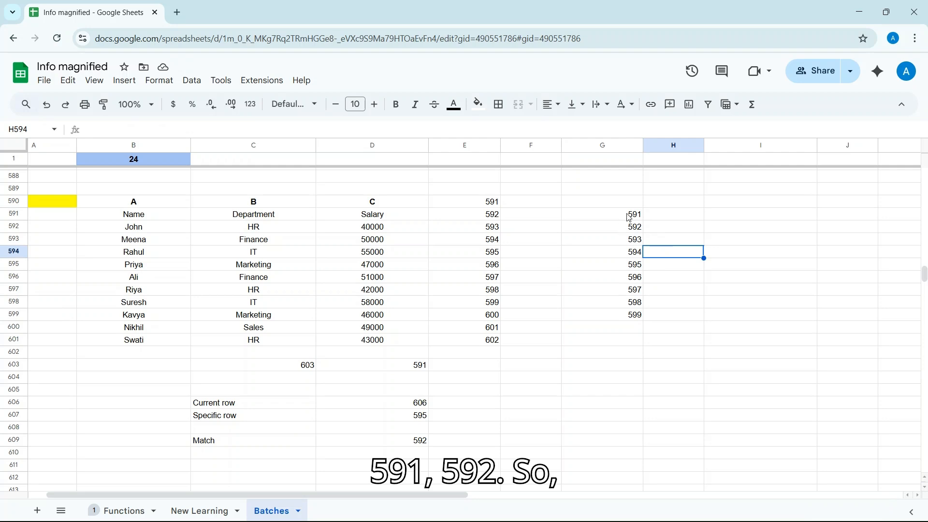
Cut +ROW(C591)-1 out of the formula in G591, leaving only =MATCH(C591,C591:C601,0).
click(624, 214)
double_click(623, 215)
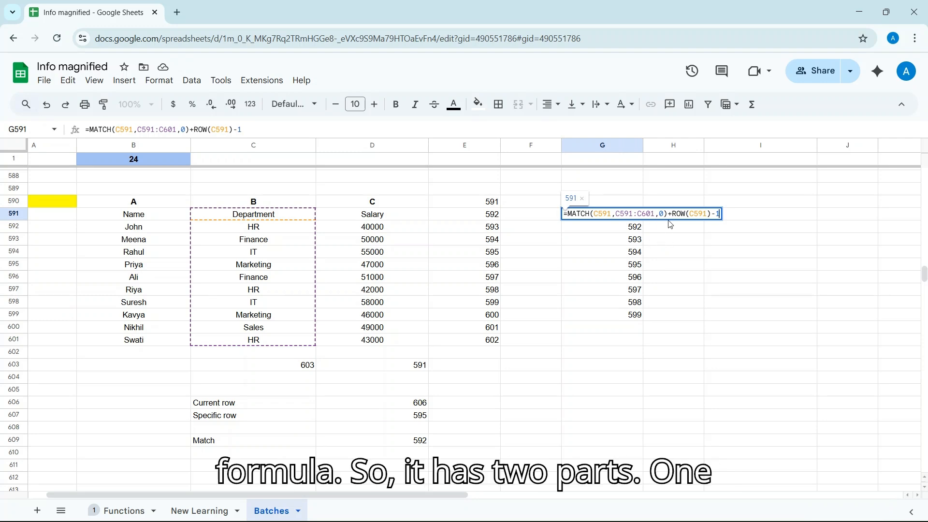
key(Tab)
click(619, 217)
double_click(618, 220)
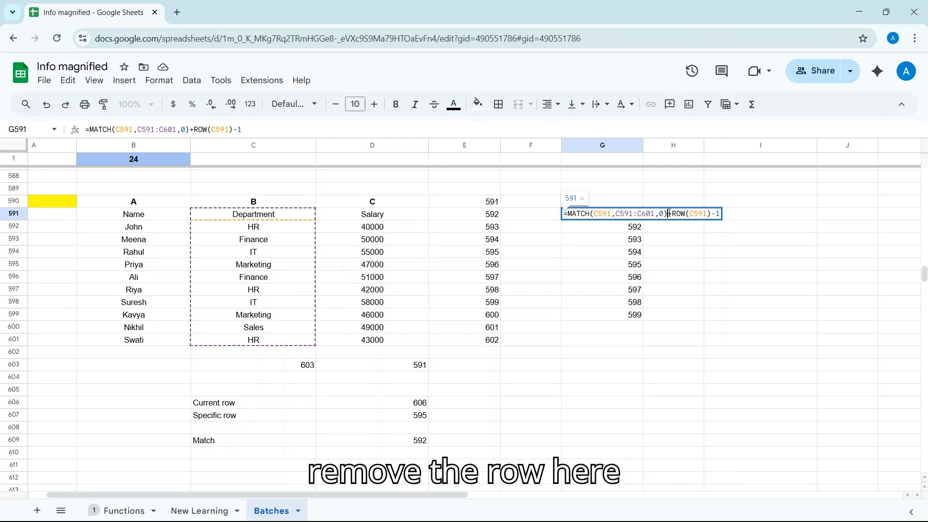
drag(669, 214, 735, 218)
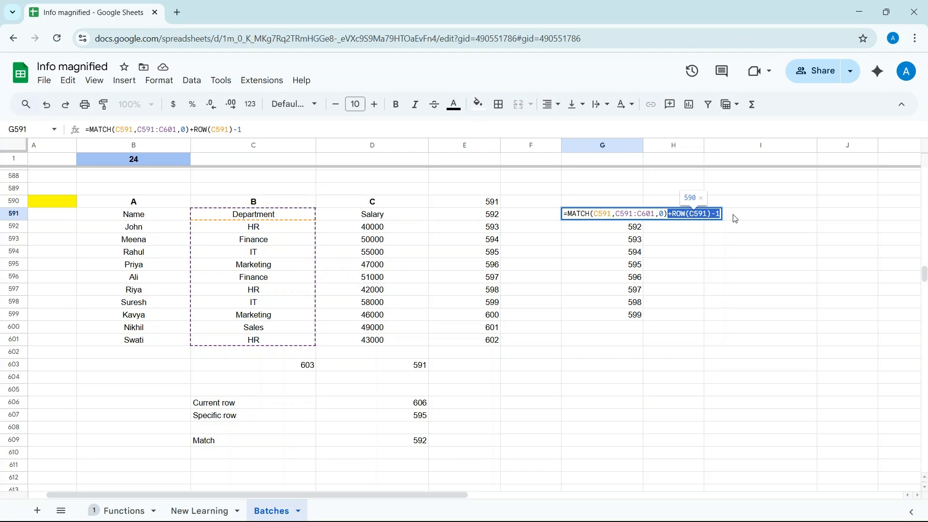
key(ctrl+x)
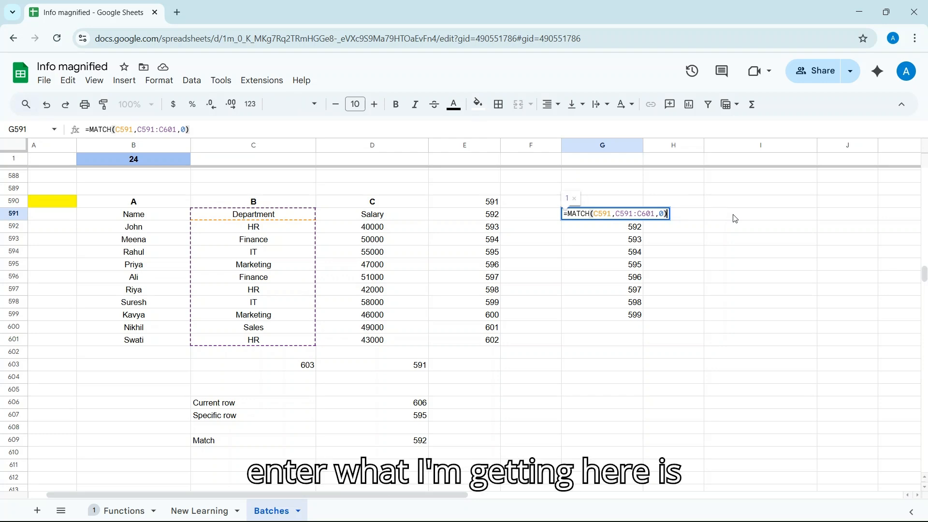
key(Return)
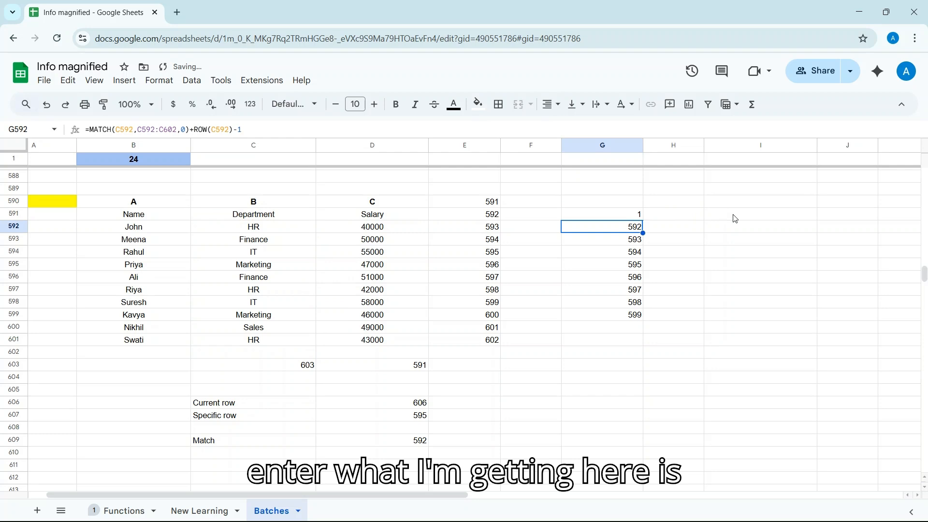
click(636, 216)
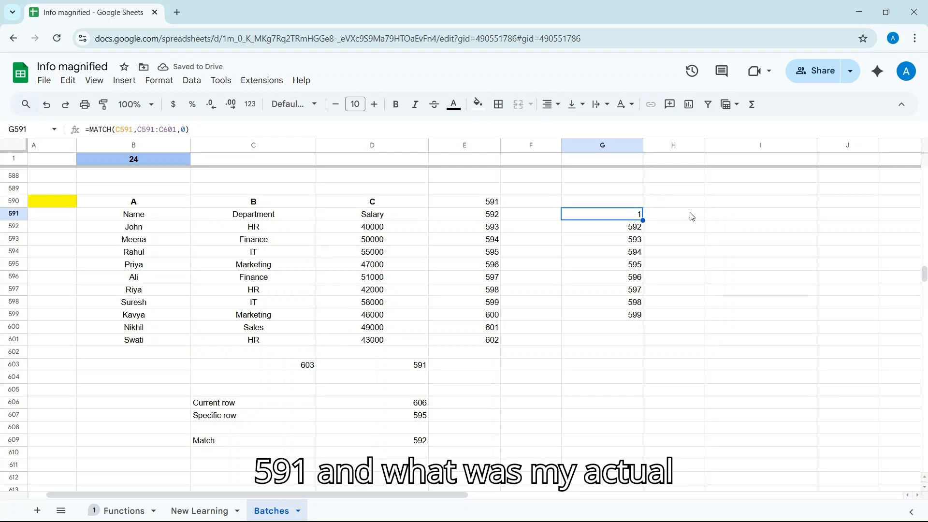
Enter the label Result in cell G589 and the value 591 beside it in H589.
click(634, 195)
text(Re)
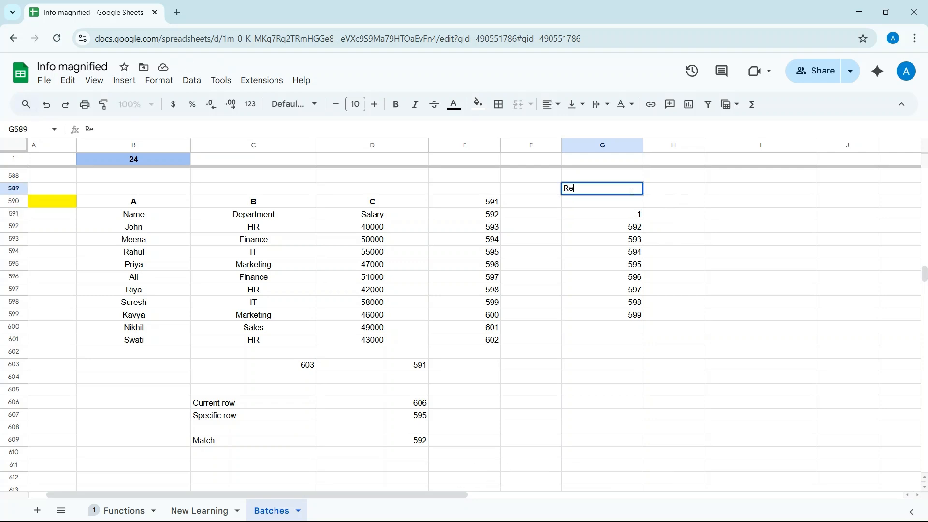
text(sult)
key(Tab)
text(591)
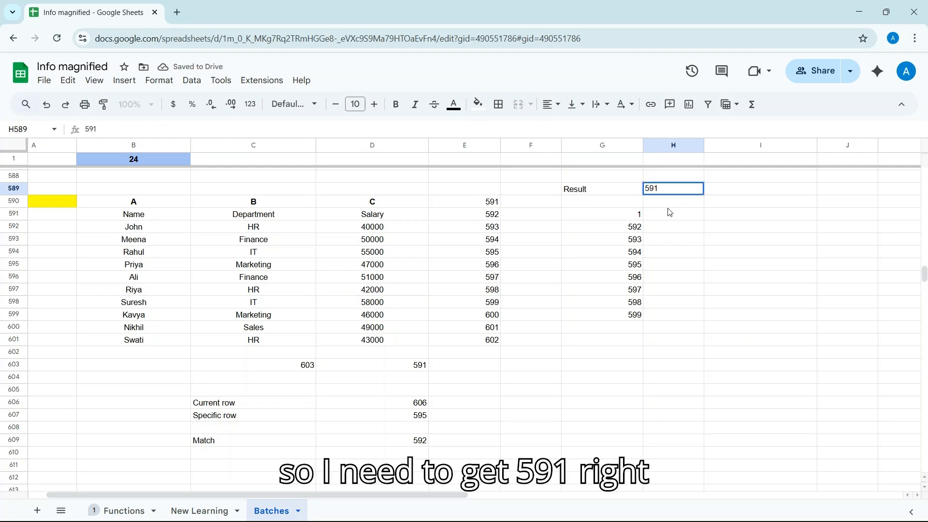
key(Return)
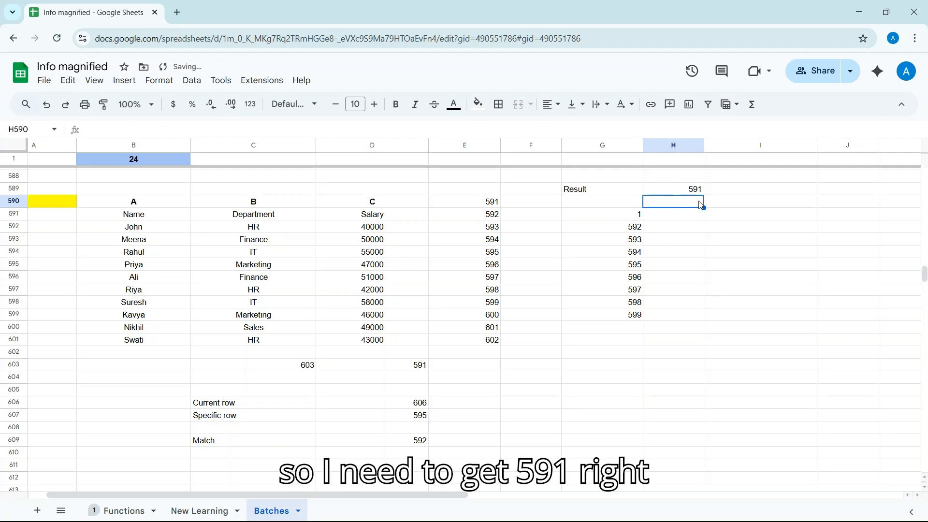
click(632, 207)
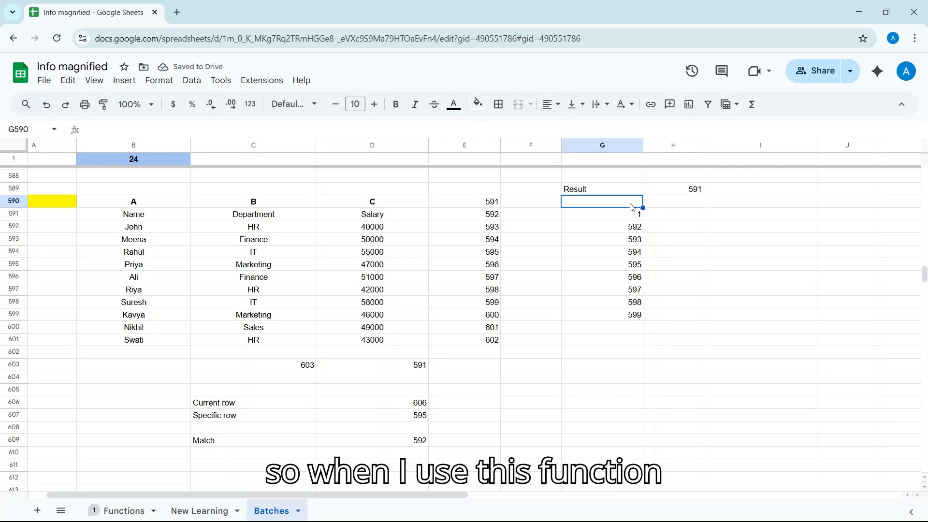
text(=+ROW(C591)-1)
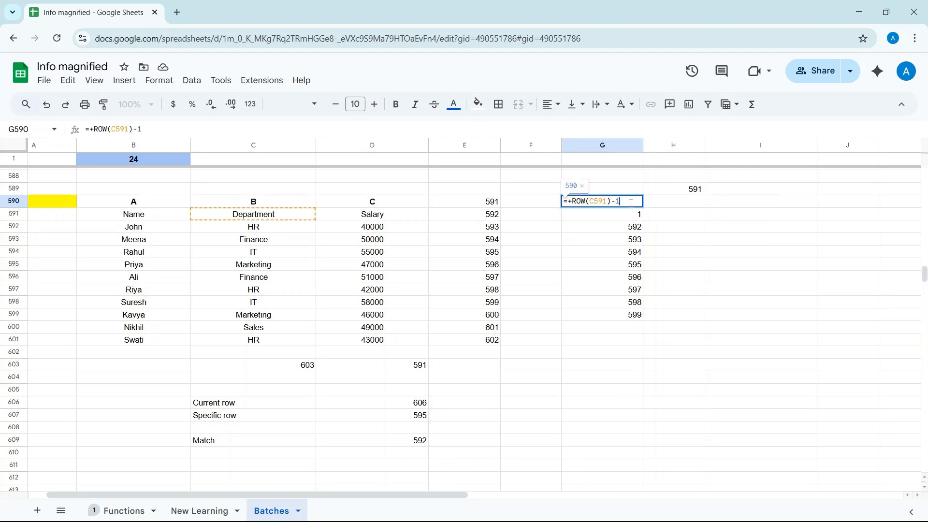
key(ctrl+a)
key(ctrl+c)
key(BackSpace)
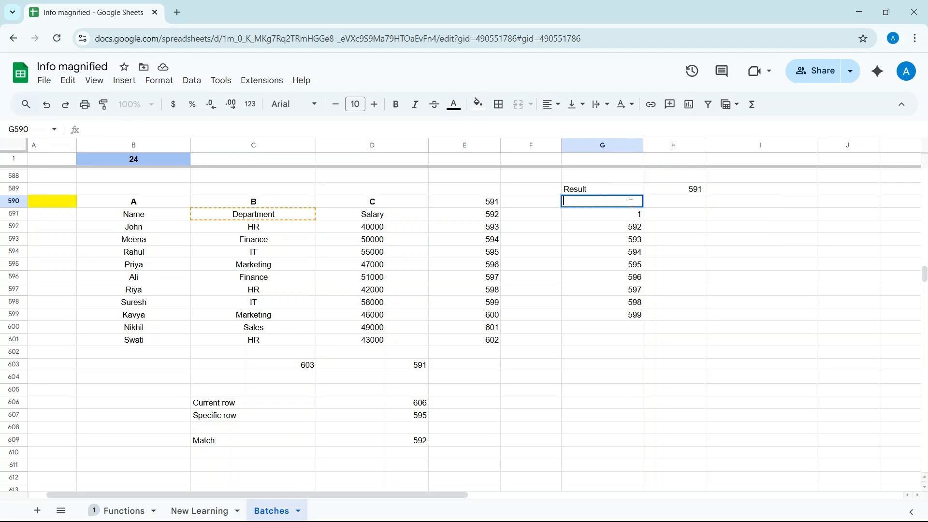
Enter the formula =+ROW(C591)-1 in H591, beside the MATCH result, and decline the suggested autofill.
click(617, 224)
double_click(615, 223)
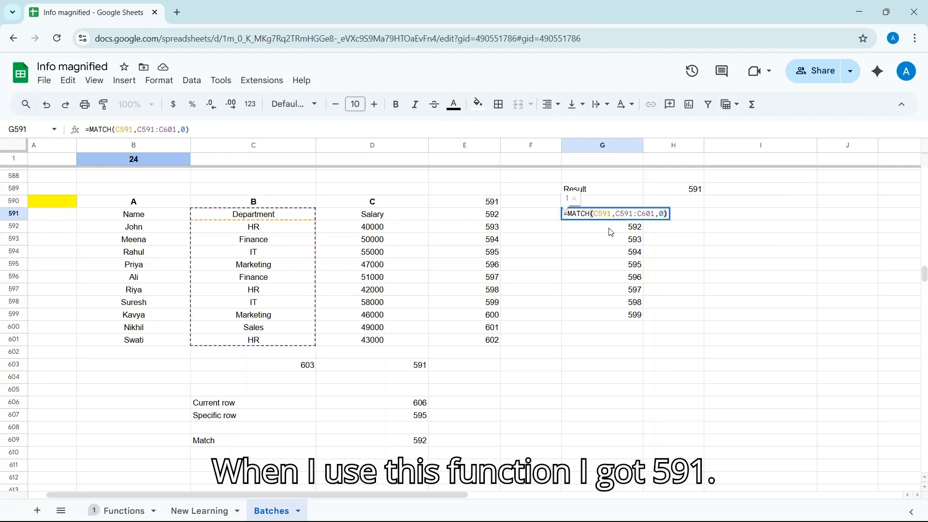
click(679, 226)
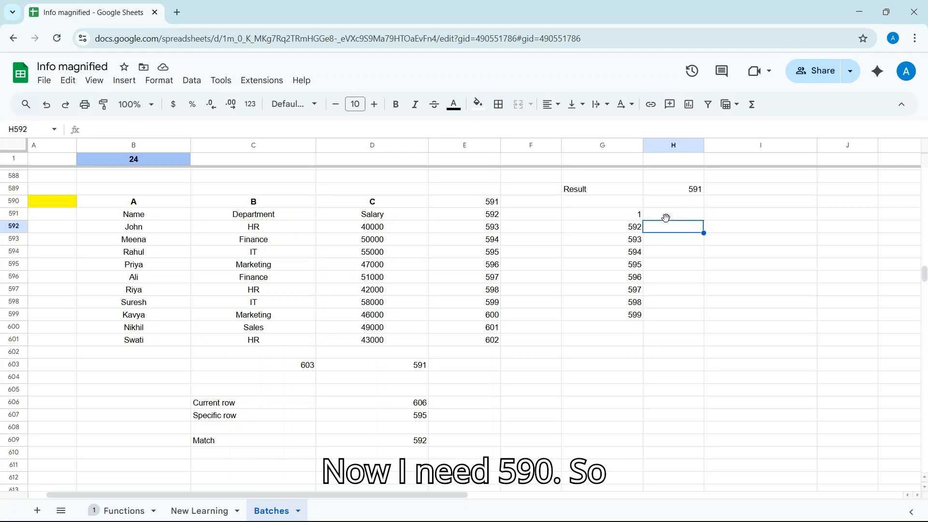
click(666, 216)
text(=+)
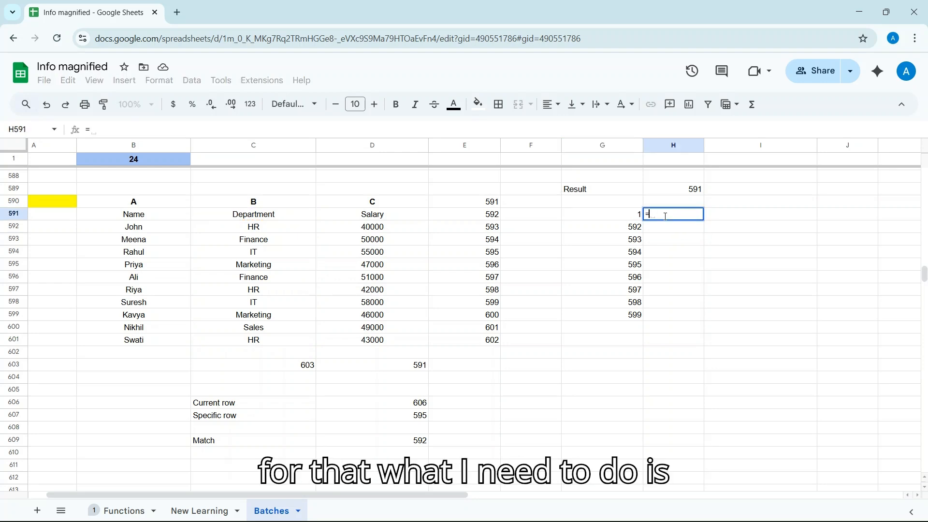
key(ctrl+v)
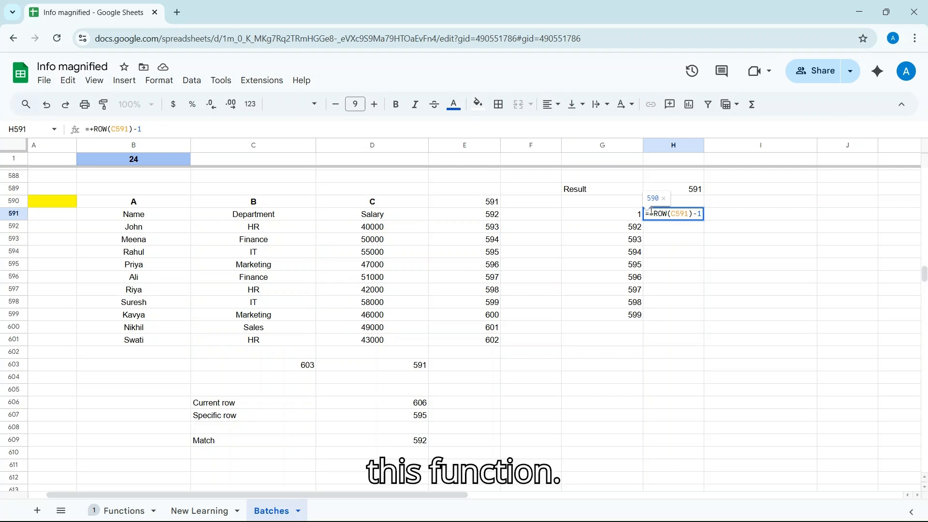
click(667, 216)
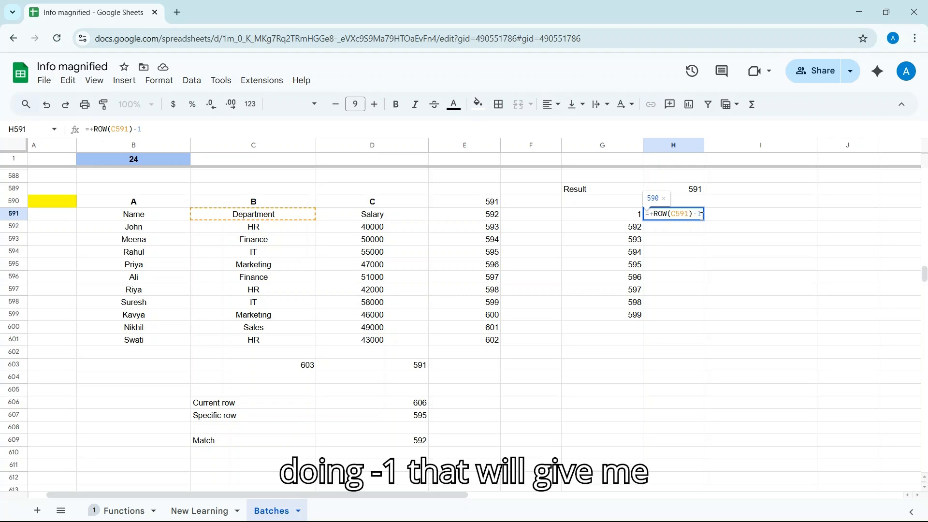
key(Return)
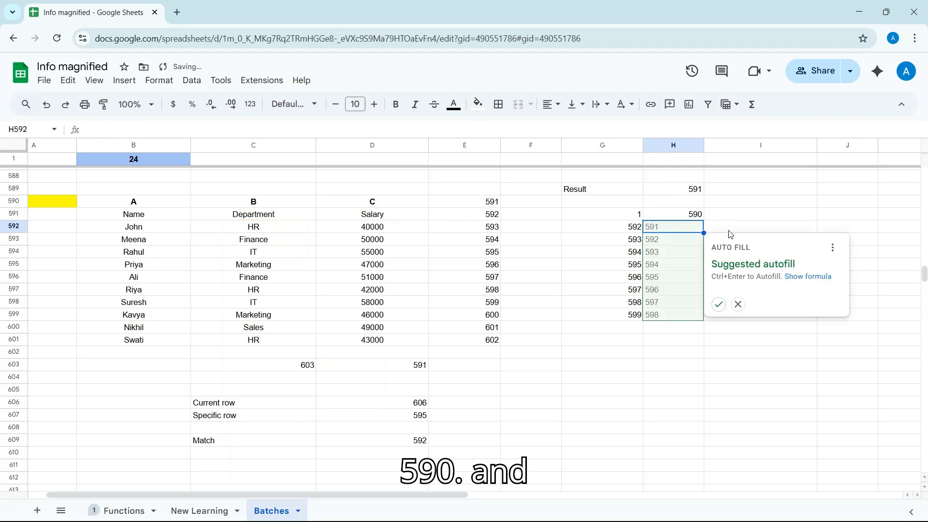
click(739, 304)
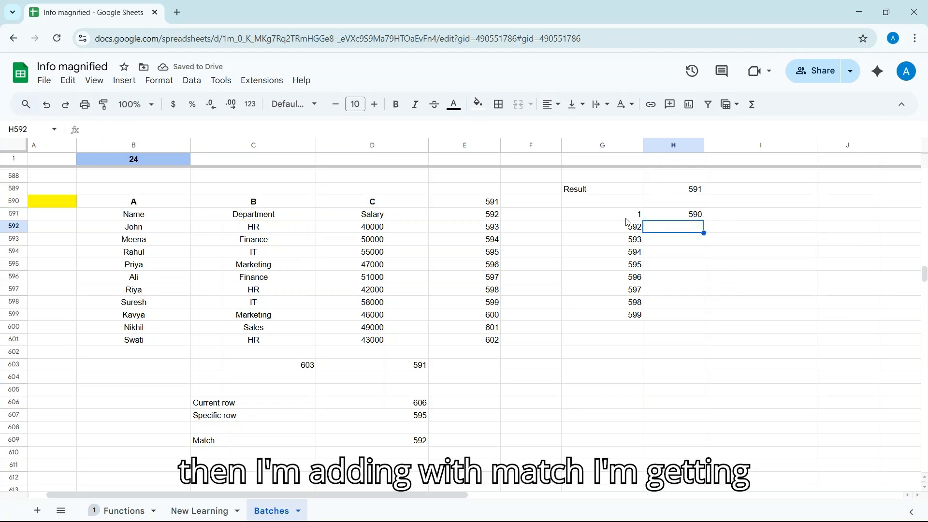
click(693, 215)
click(702, 192)
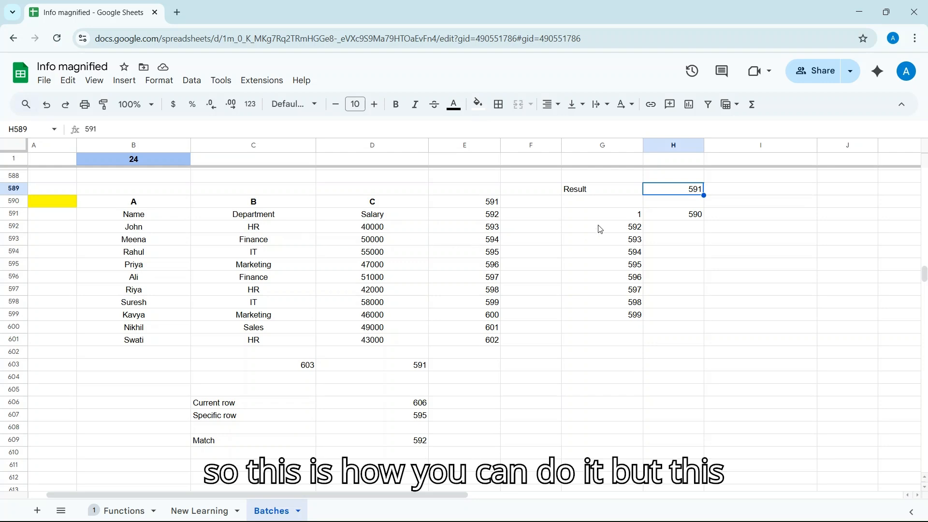
scroll(623, 246, up, 1)
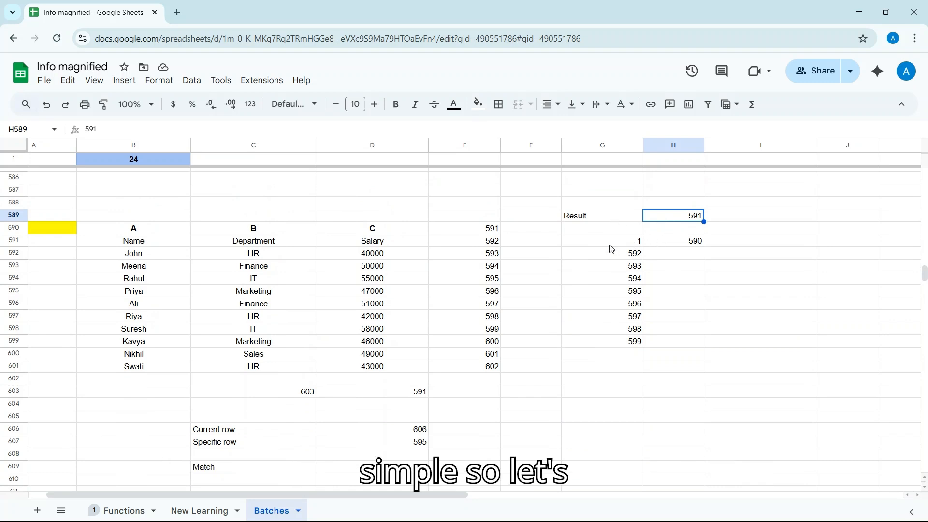
scroll(609, 371, down, 1)
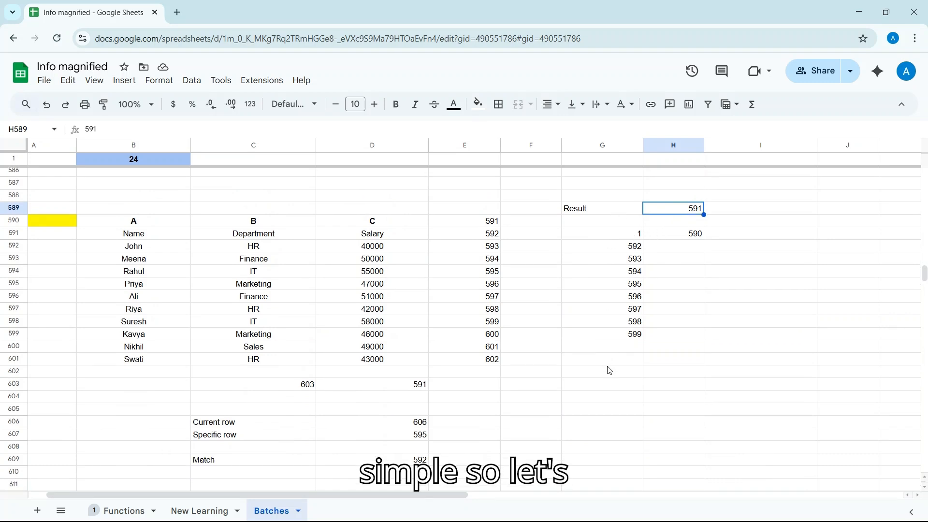
Append +ROW(C591)-1 after the MATCH function in the G591 formula.
double_click(632, 234)
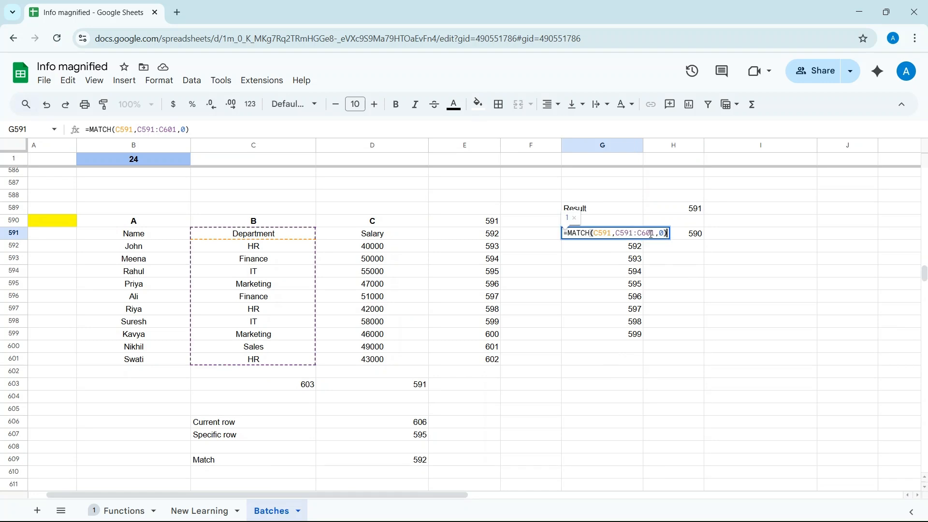
key(ctrl+v)
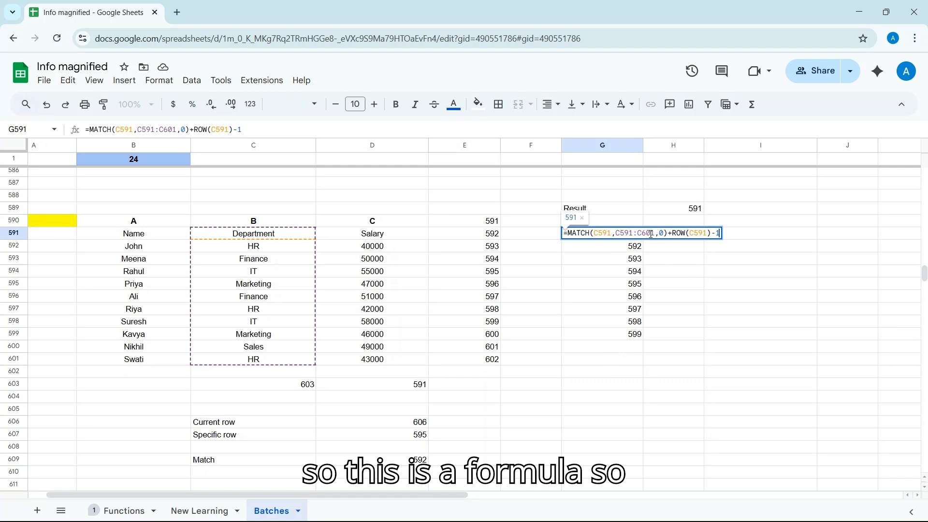
click(652, 236)
click(618, 237)
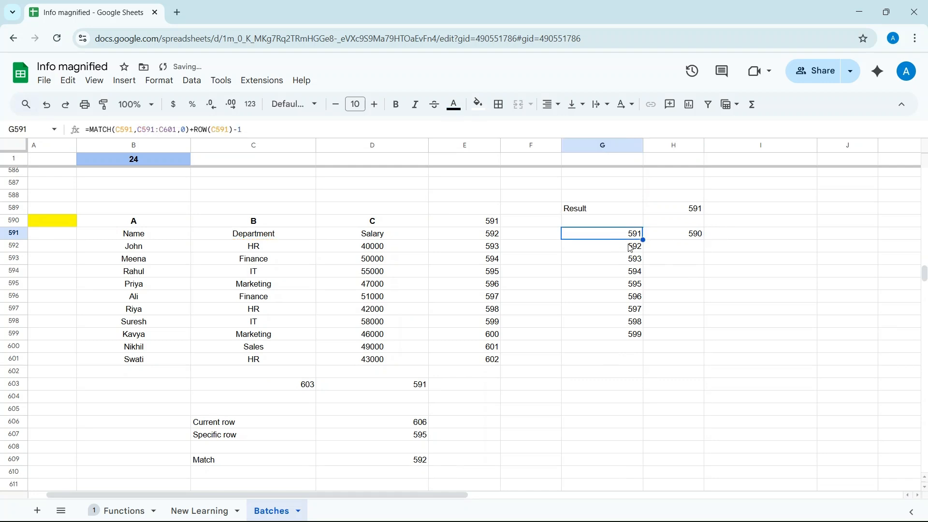
Clear the Result label and its value from G589:H589, and delete the ROW formula in H591.
drag(594, 195, 695, 225)
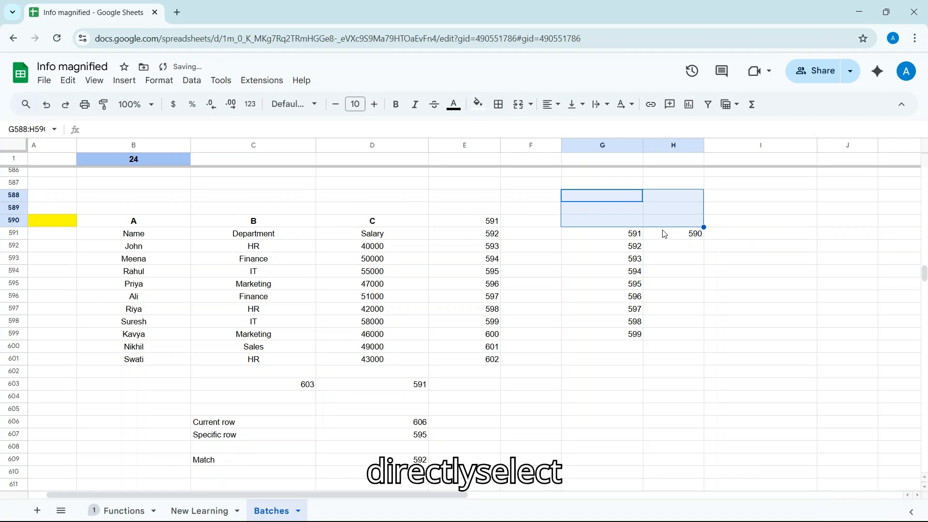
click(638, 235)
double_click(627, 235)
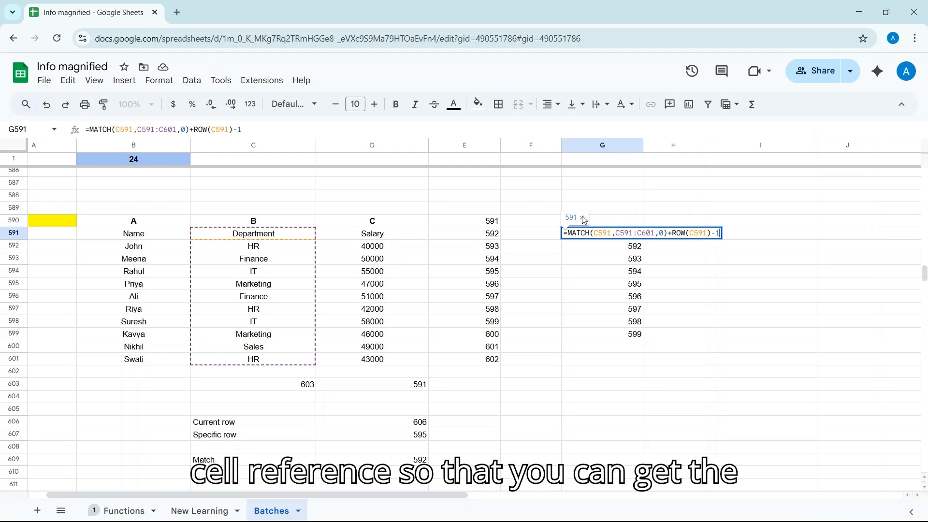
click(680, 252)
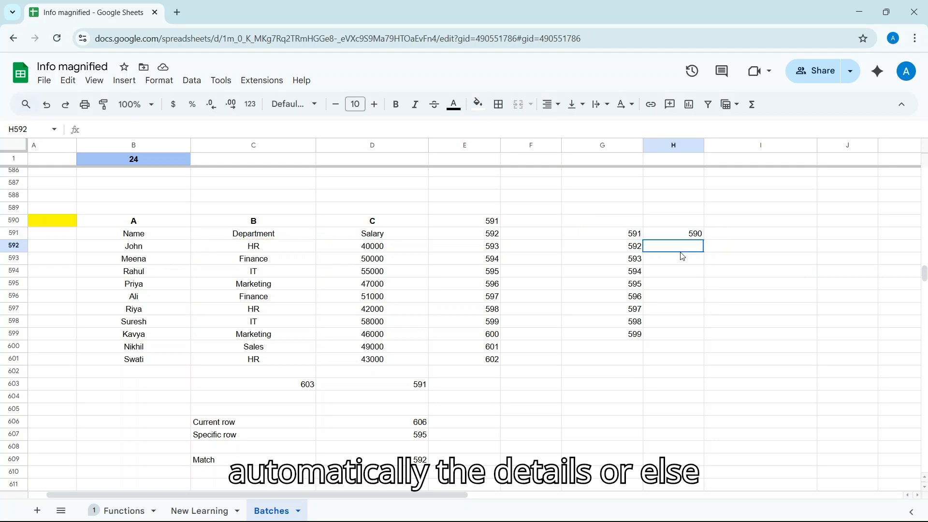
click(629, 237)
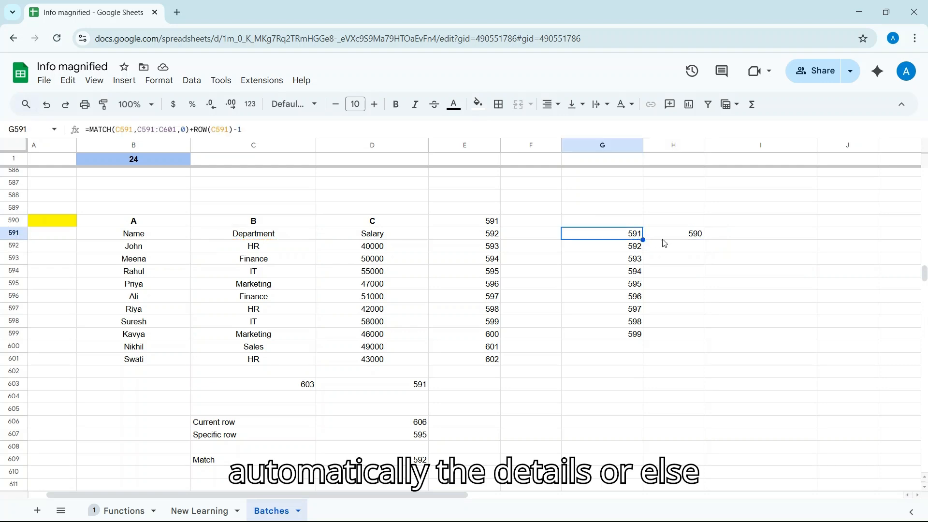
double_click(631, 234)
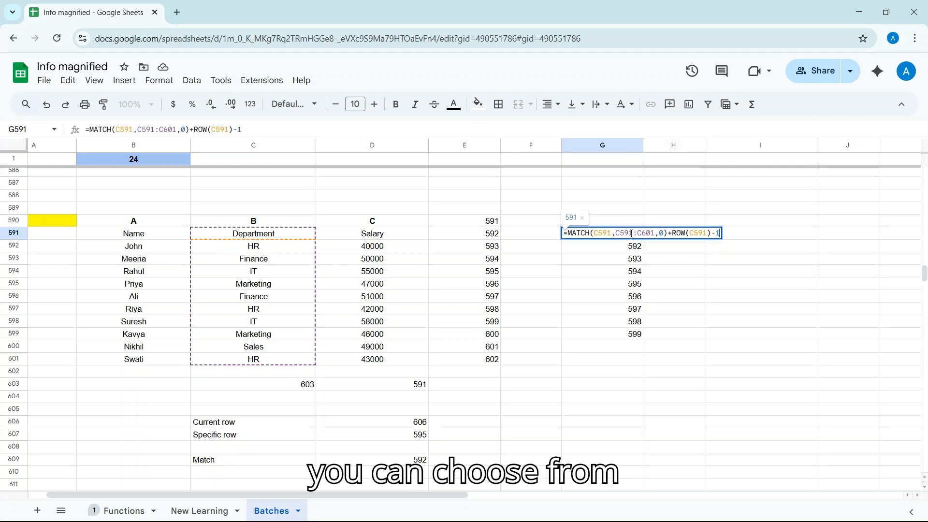
click(668, 260)
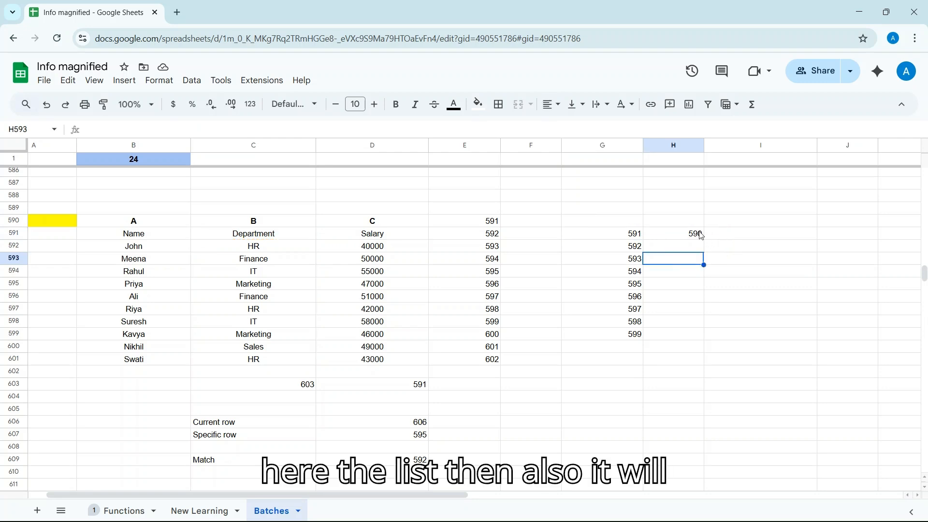
click(702, 236)
key(Delete)
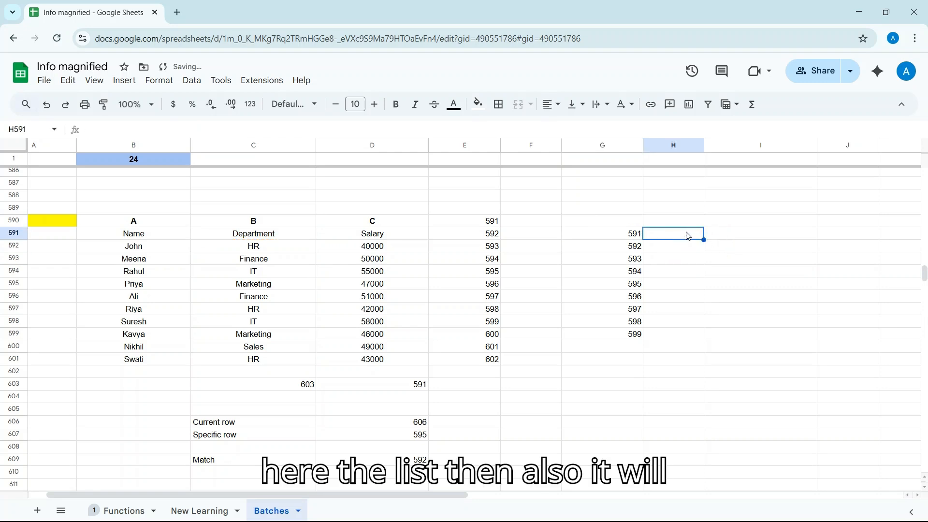
click(723, 239)
text(=)
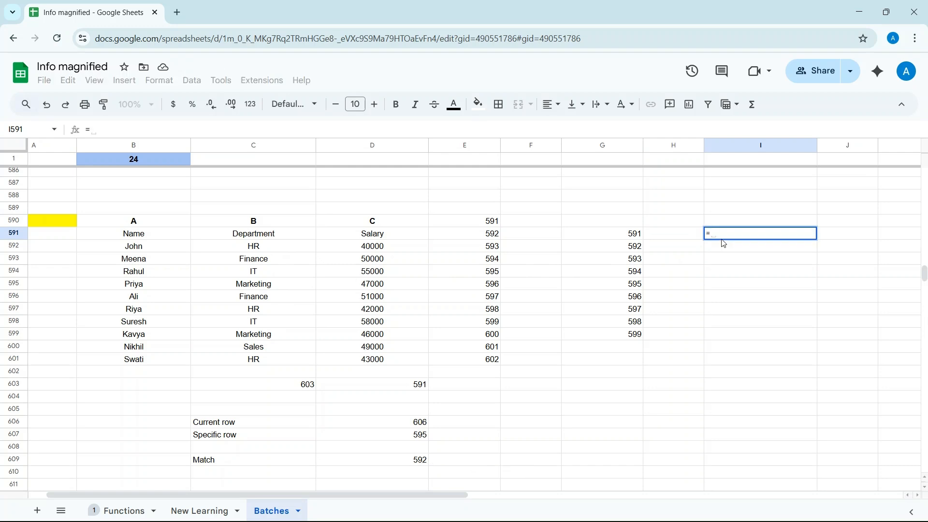
key(BackSpace)
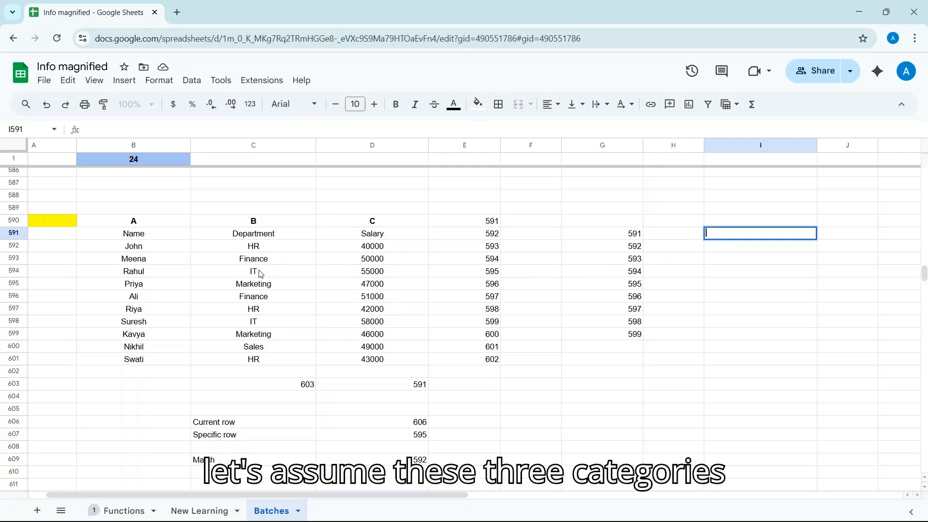
Copy the departments IT, Marketing and Finance from C594:C596 into H591:H593.
drag(261, 274, 261, 296)
key(ctrl+c)
text(c)
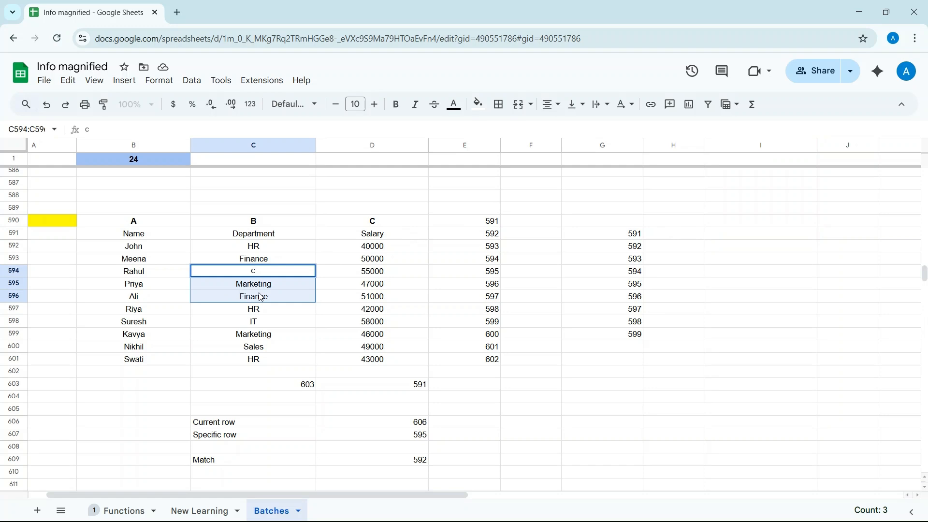
key(Return)
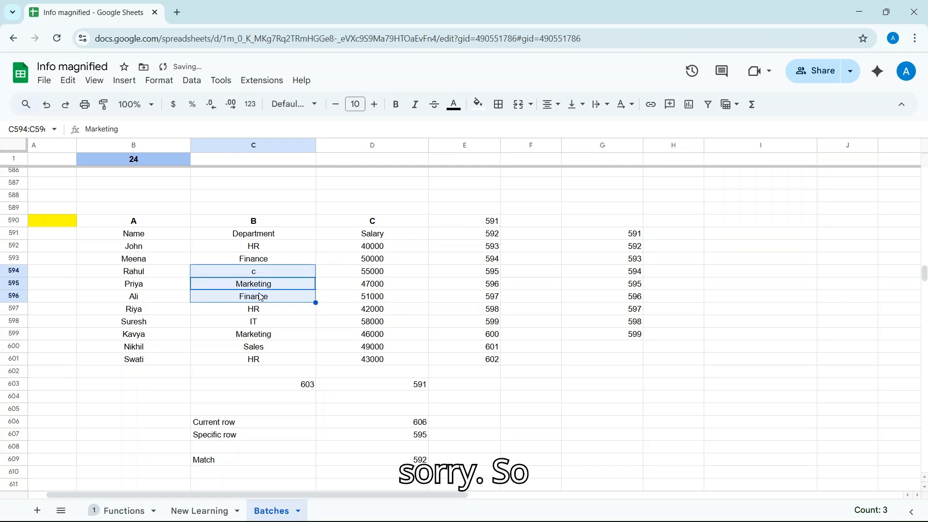
key(ctrl+z)
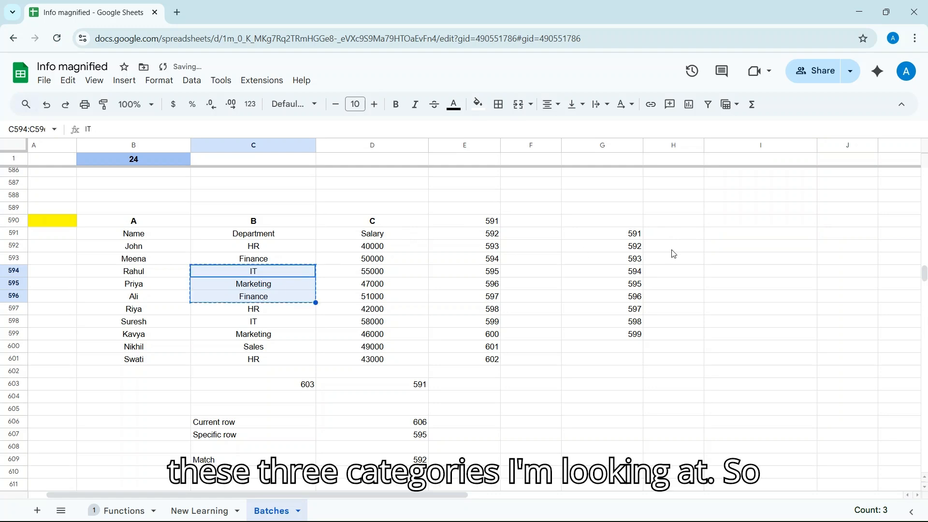
click(677, 235)
key(ctrl+v)
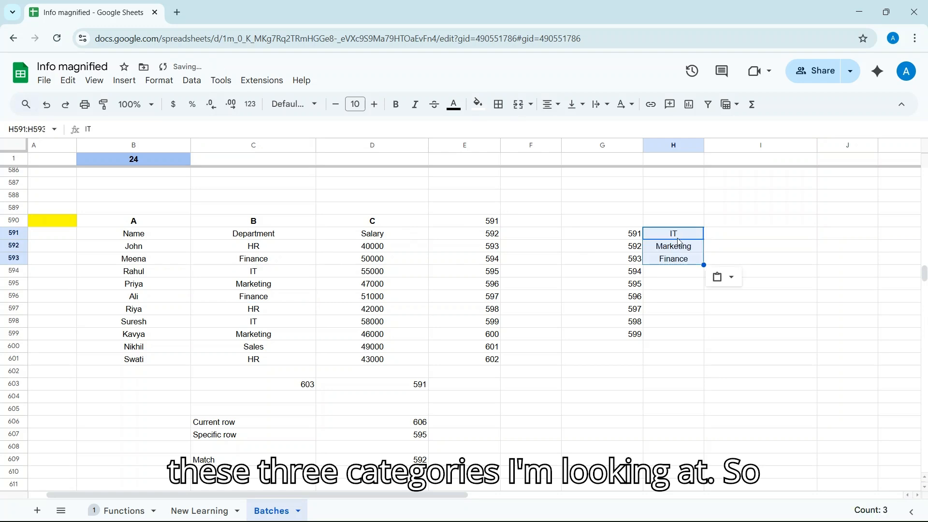
double_click(622, 237)
drag(696, 260, 679, 237)
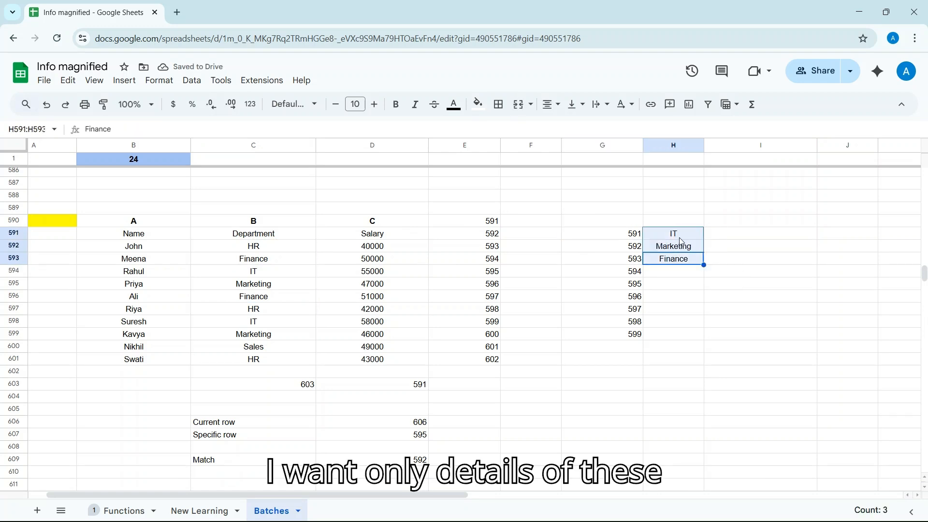
click(679, 236)
click(743, 238)
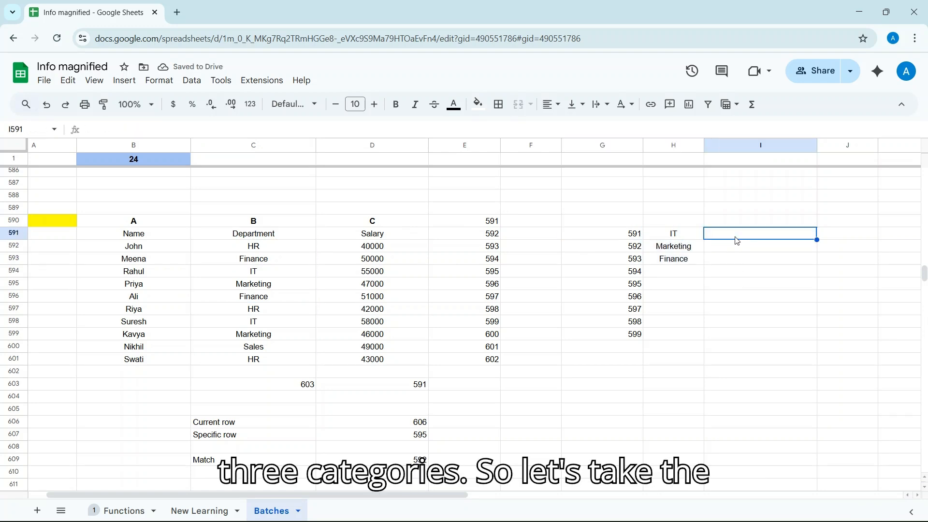
double_click(736, 237)
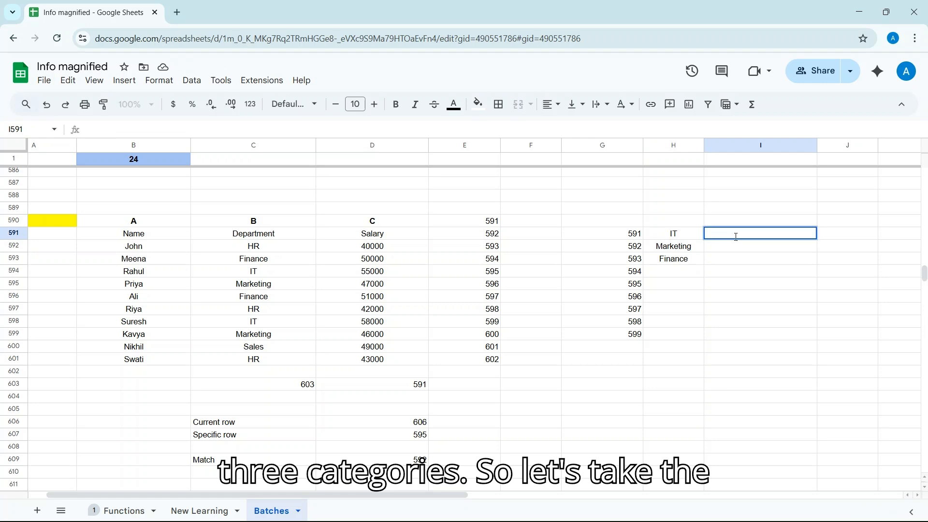
Copy the formula =MATCH(C591,C591:C601,0)+ROW(C591)-1 from G591 into I591, beside the IT department.
click(618, 237)
double_click(619, 237)
key(ctrl+c)
key(Tab)
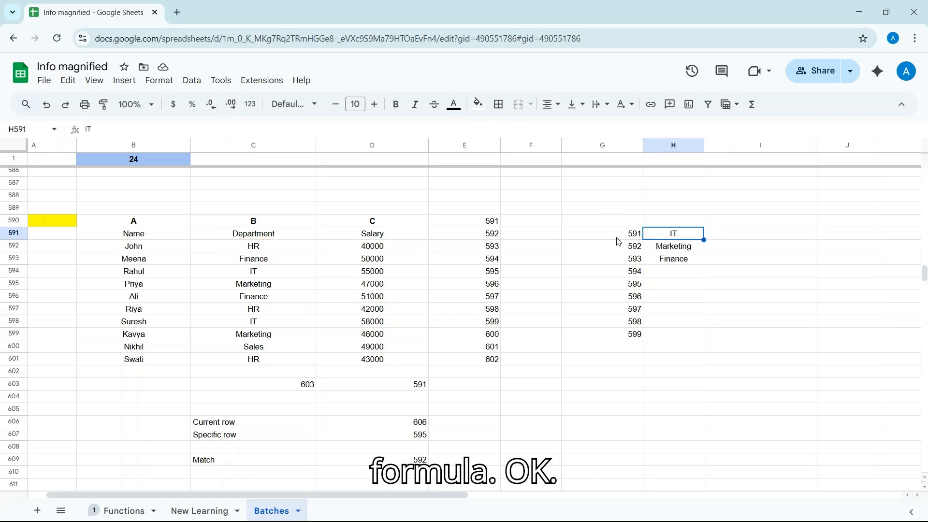
click(741, 234)
double_click(741, 234)
key(ctrl+v)
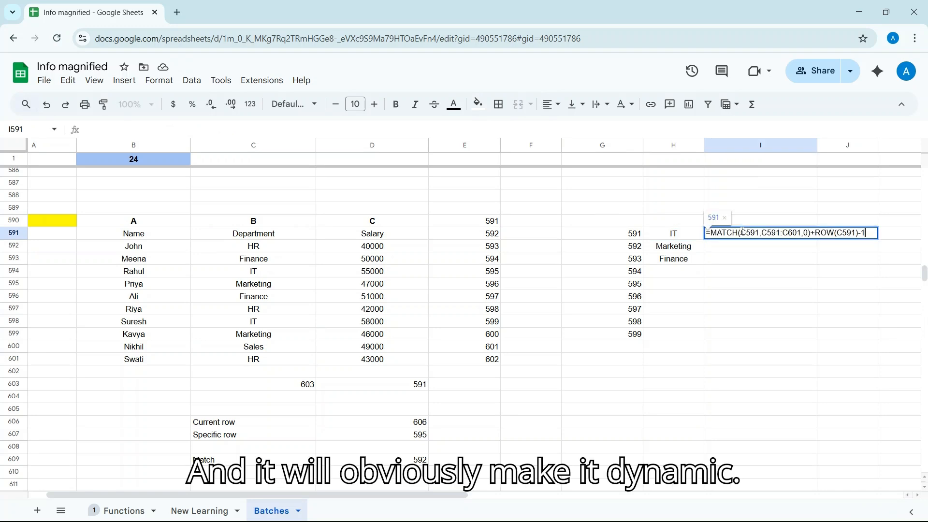
Replace the MATCH search key C591 with H591 in the I591 formula and apply it.
click(754, 234)
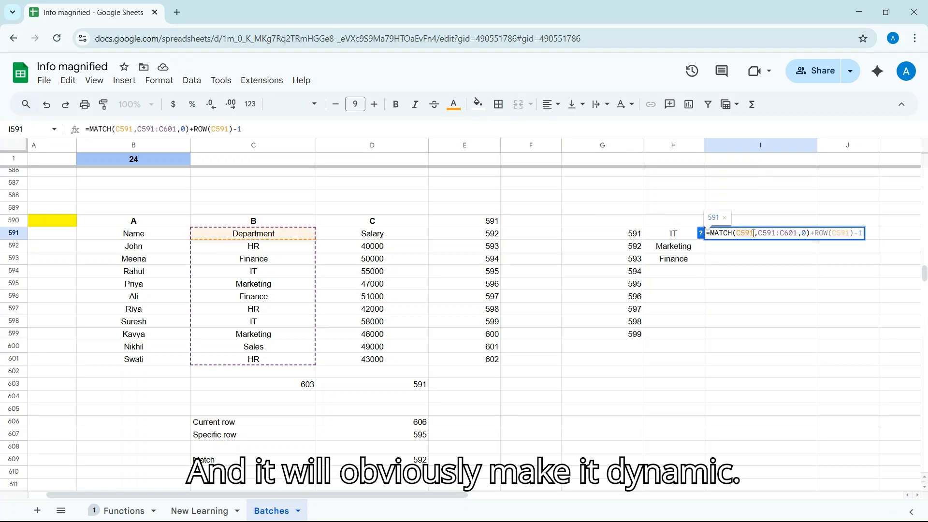
key(BackSpace)
key(BackSpace)
key(BackSpace)
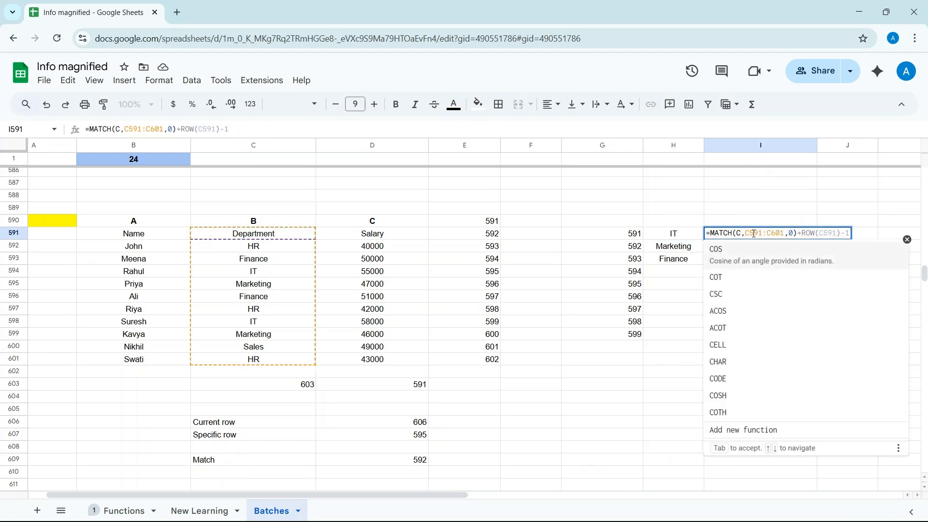
key(BackSpace)
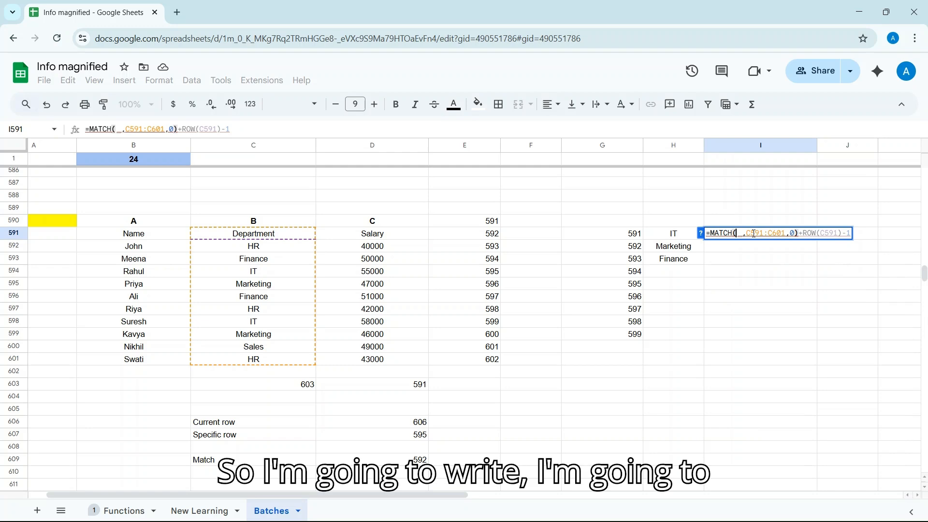
click(676, 239)
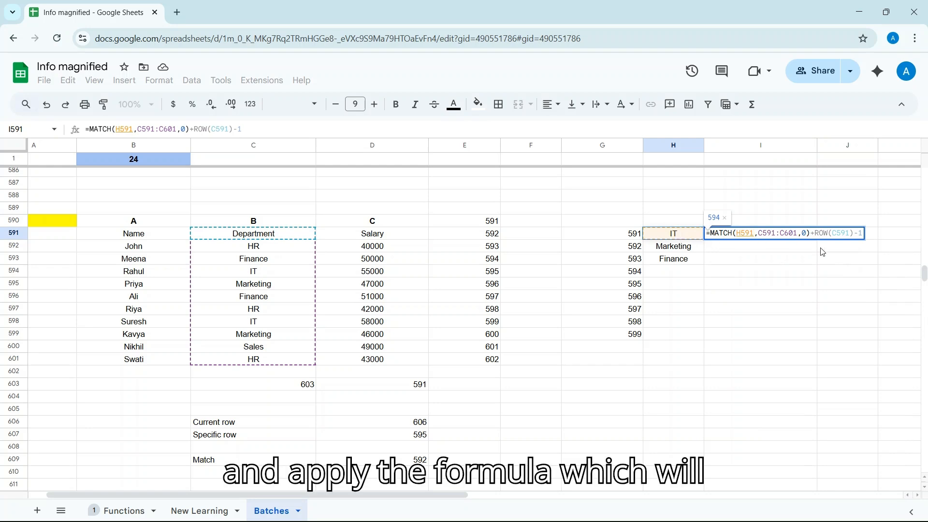
key(Return)
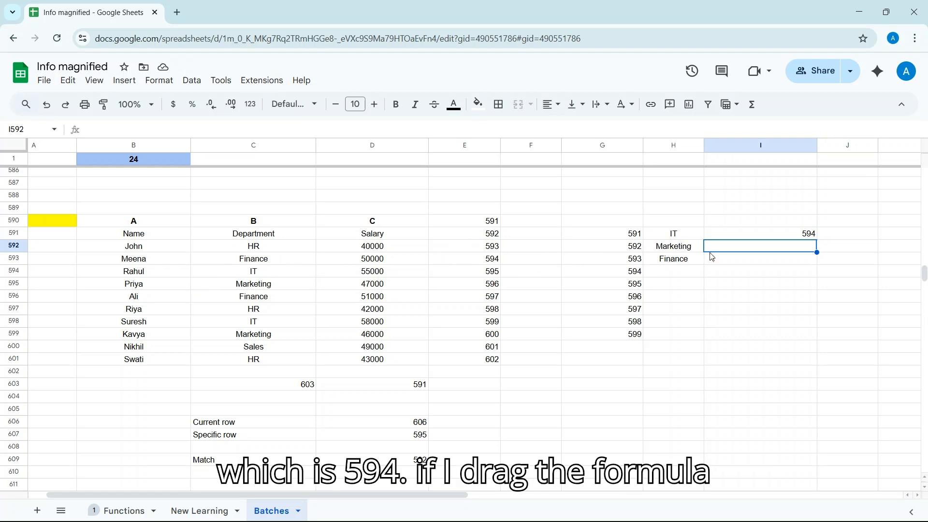
Fill the I591 formula down through I593 for Marketing and Finance, and compare the Finance result with cell C593.
click(796, 236)
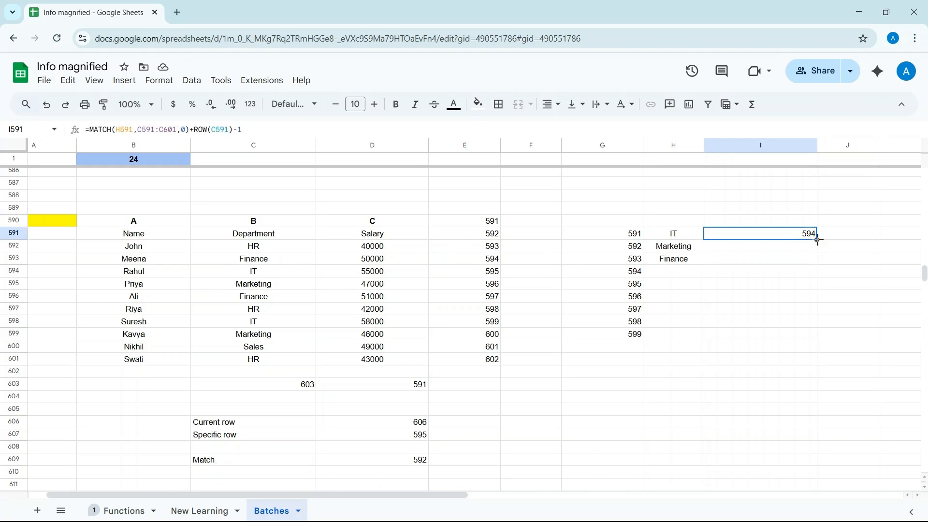
drag(818, 240, 820, 270)
click(828, 247)
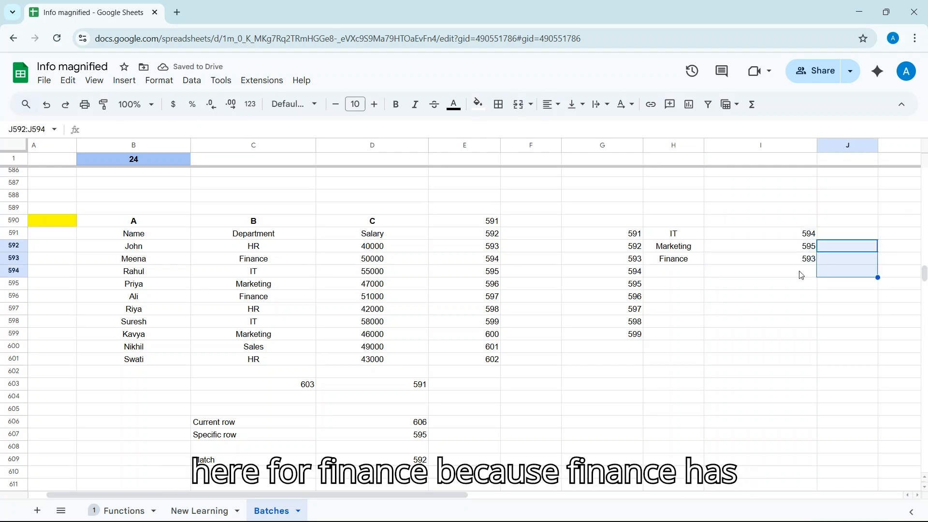
click(799, 270)
click(802, 260)
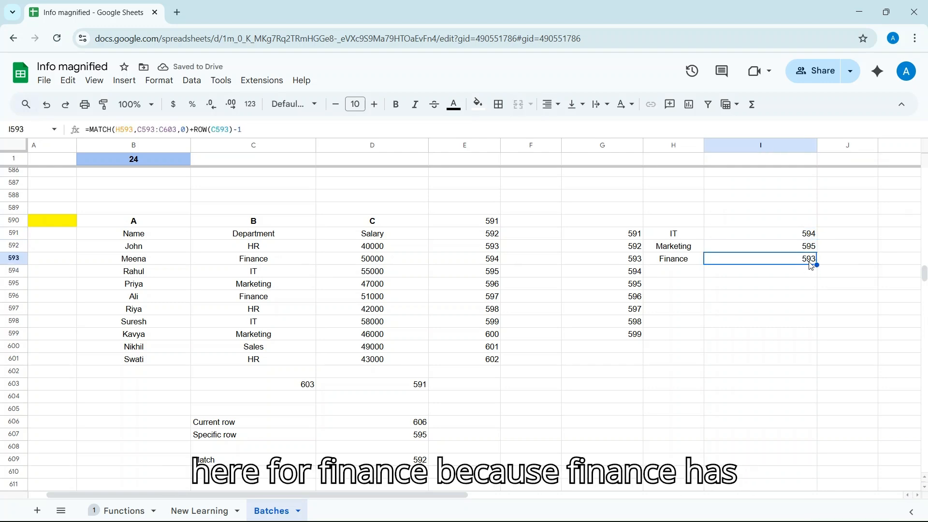
click(267, 262)
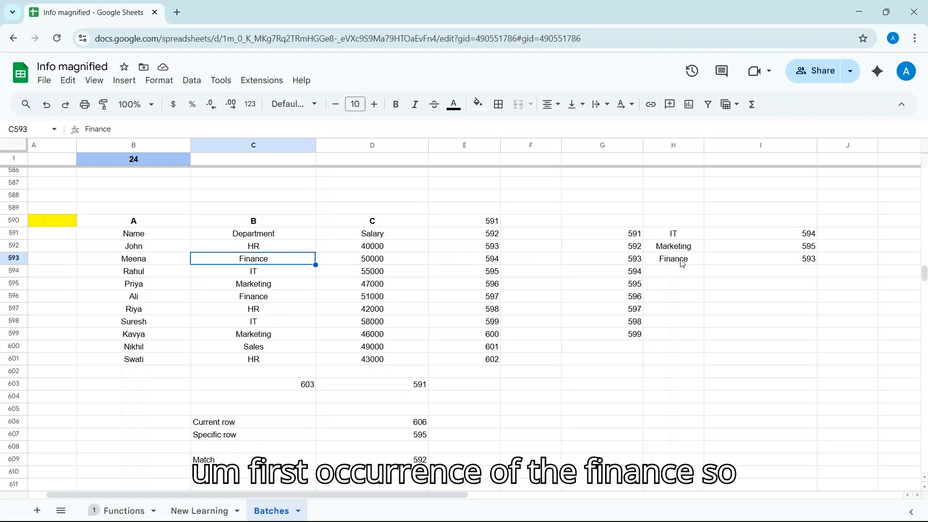
click(709, 263)
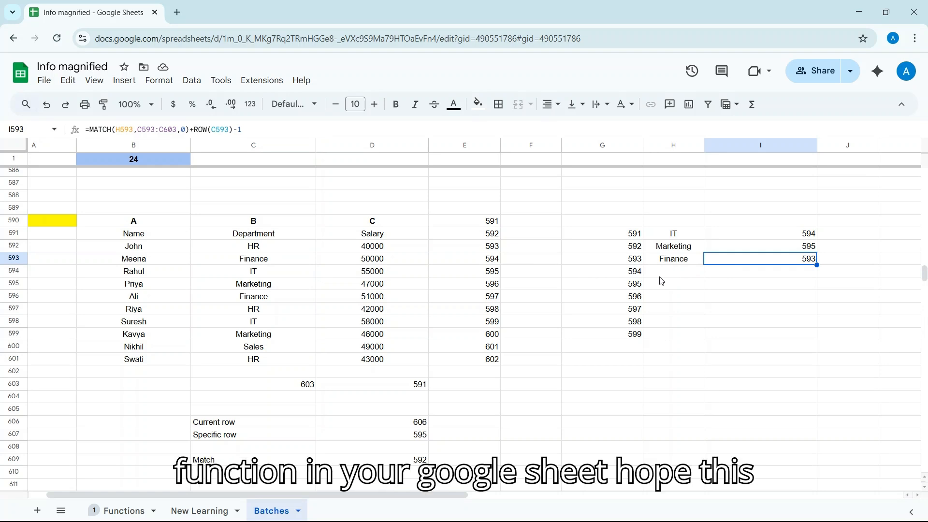